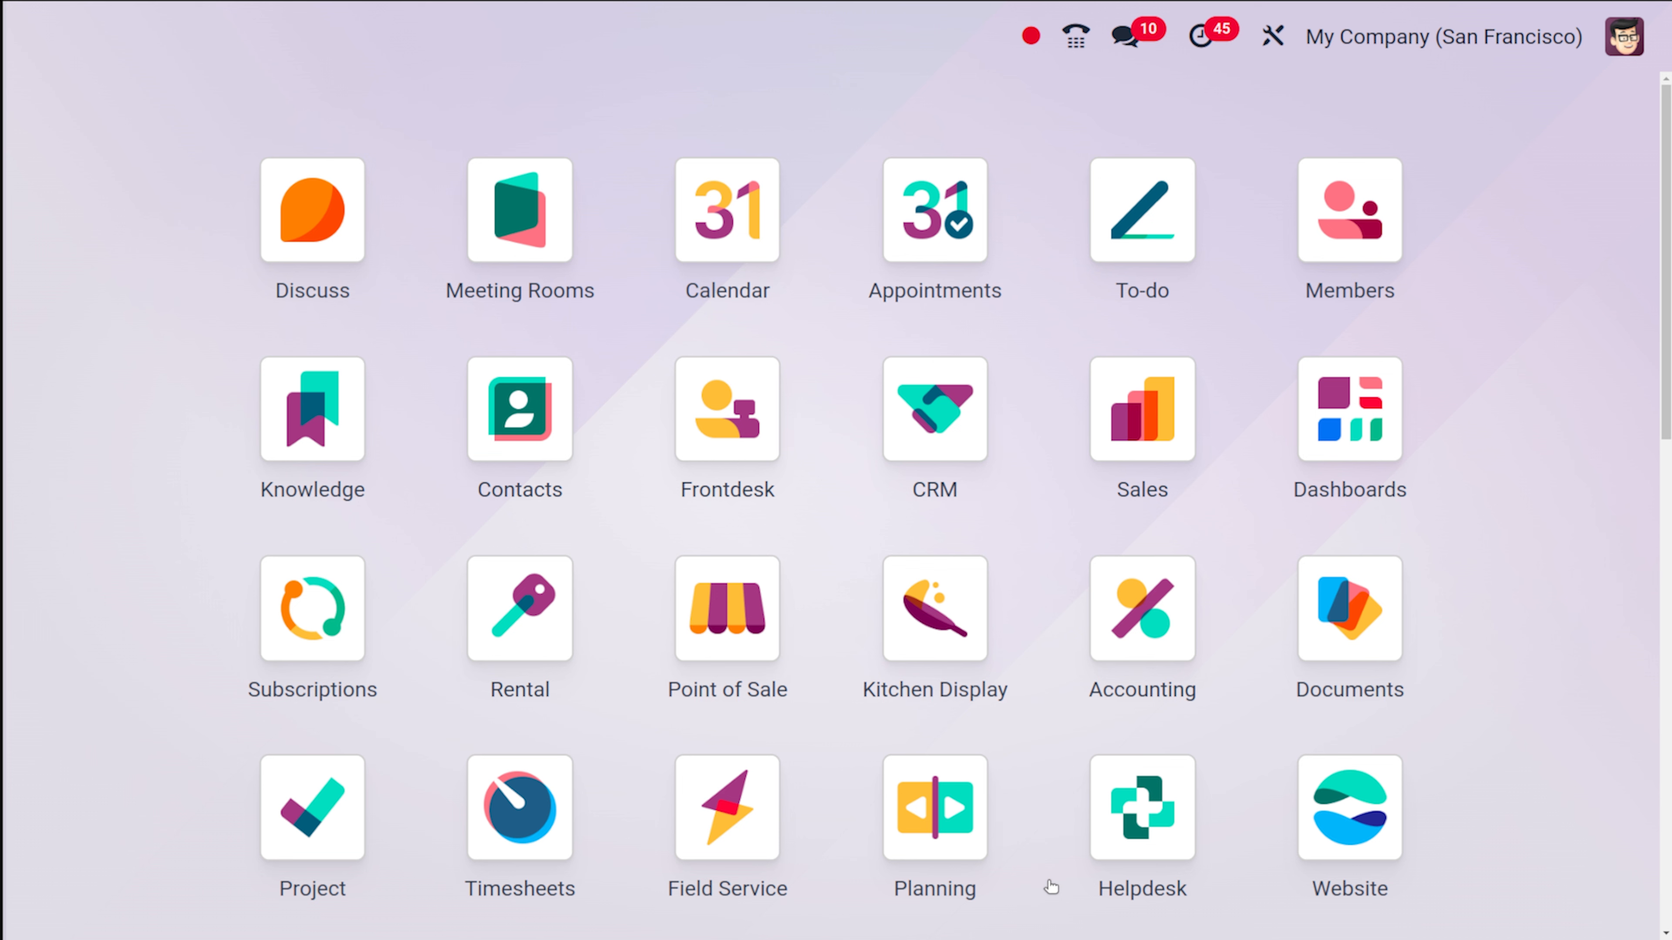
- Enable Purchase Alternatives under Purchase Agreements in the Purchase settings and save the change
text(pu)
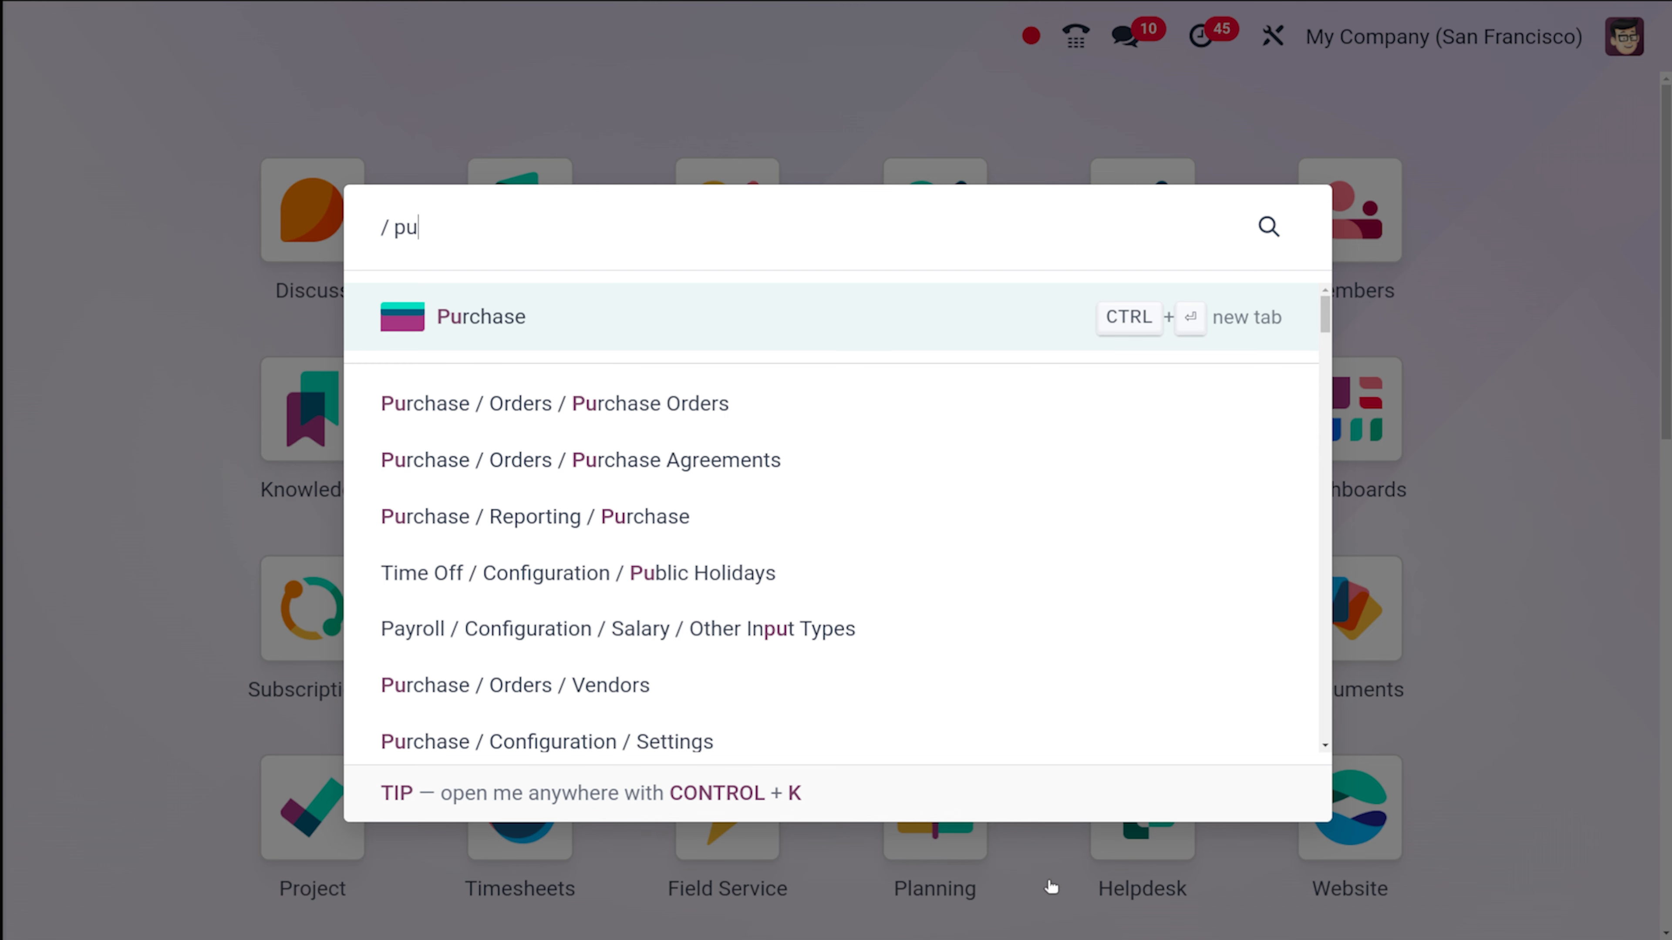
click(786, 330)
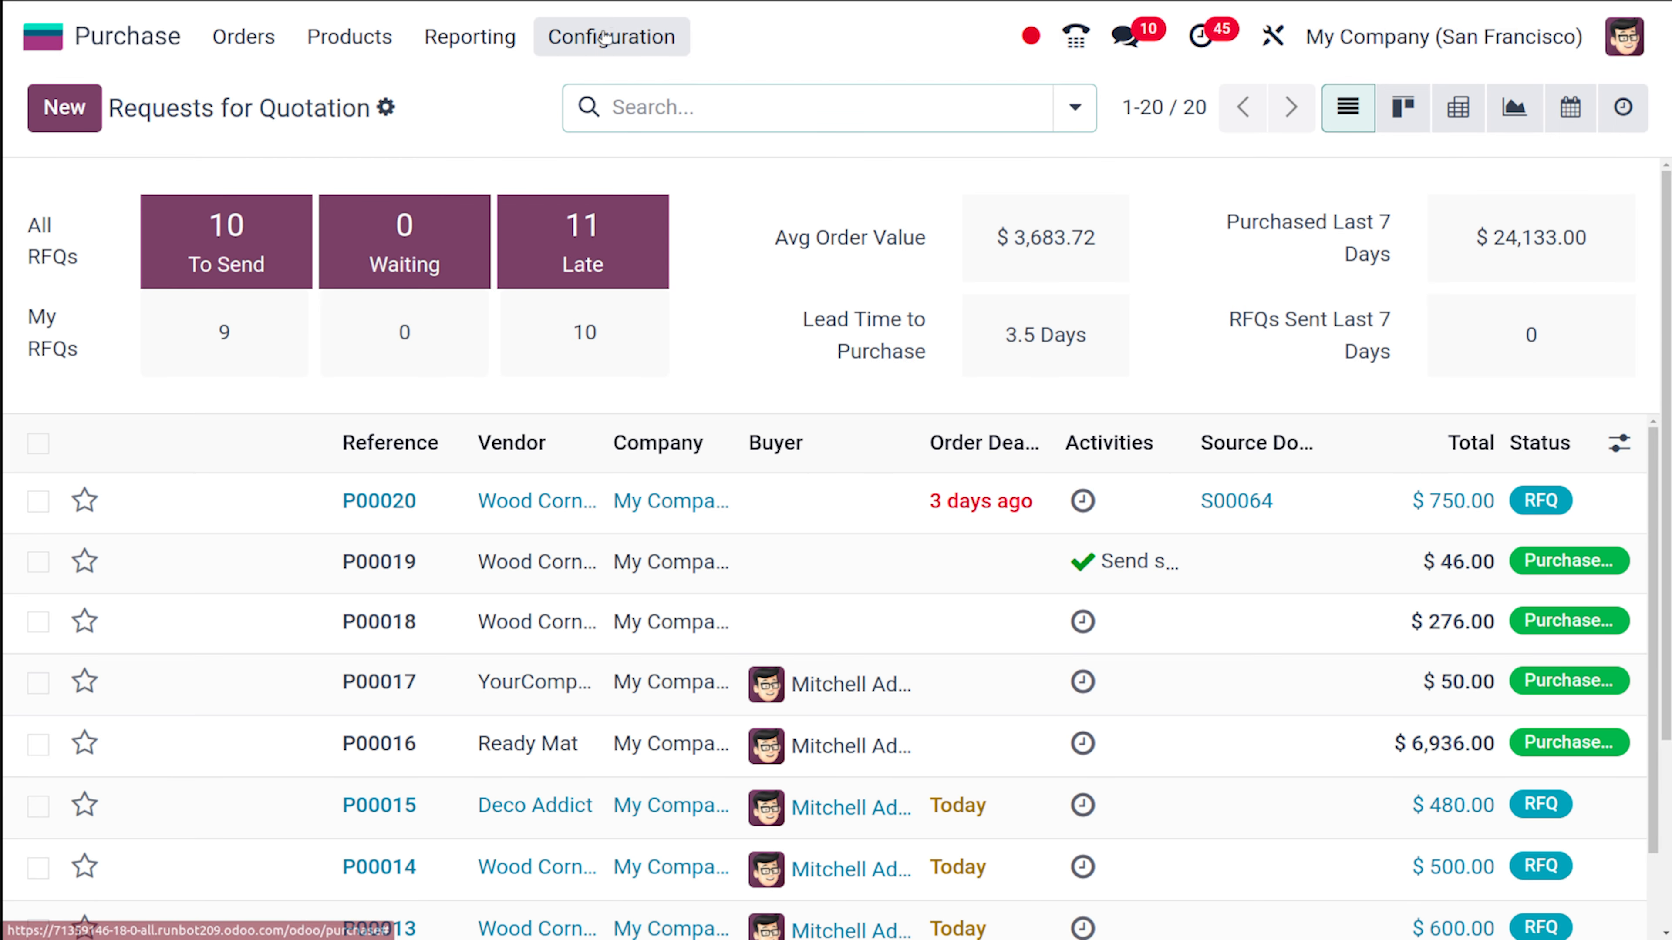
click(604, 29)
click(622, 93)
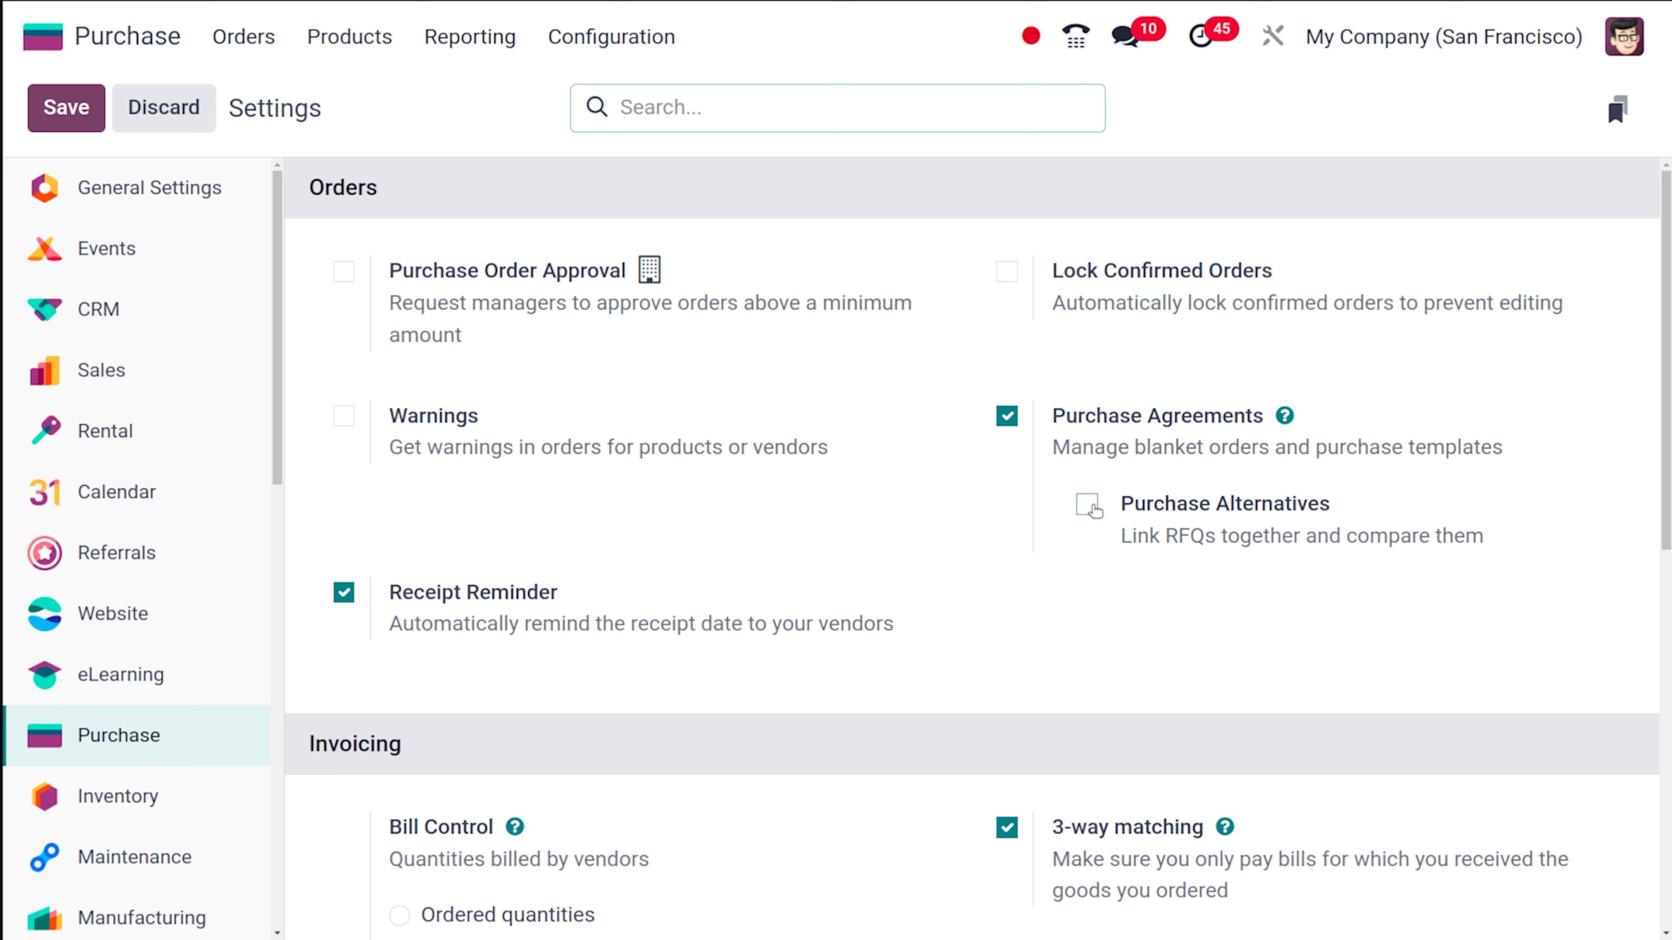
click(1089, 505)
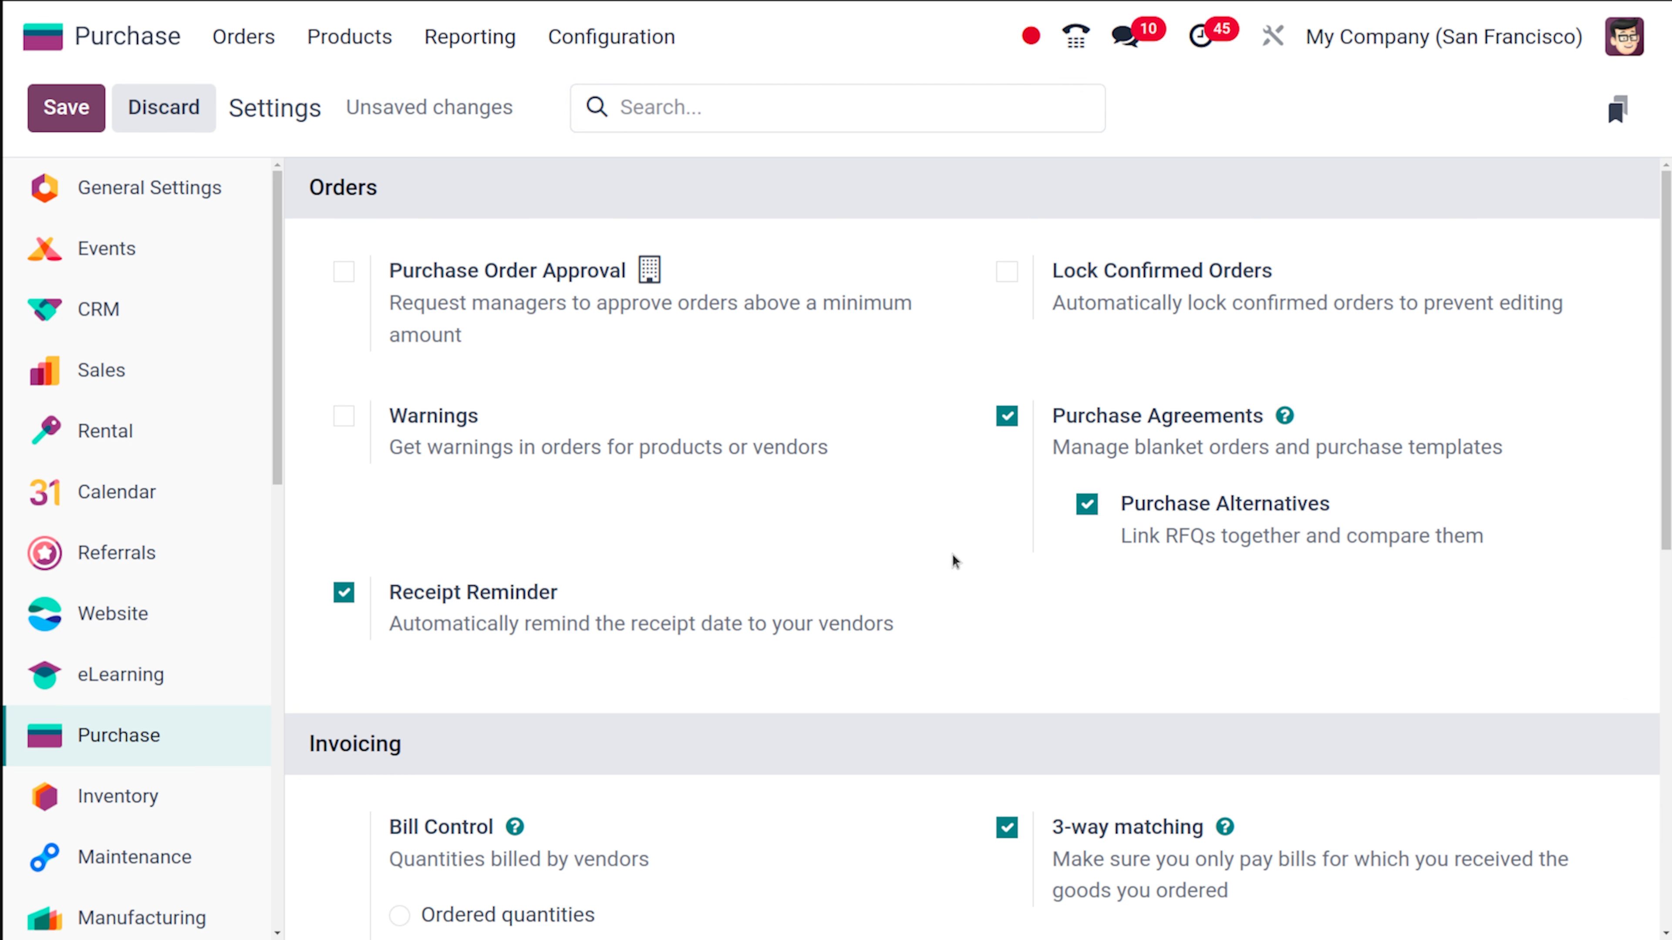
click(93, 110)
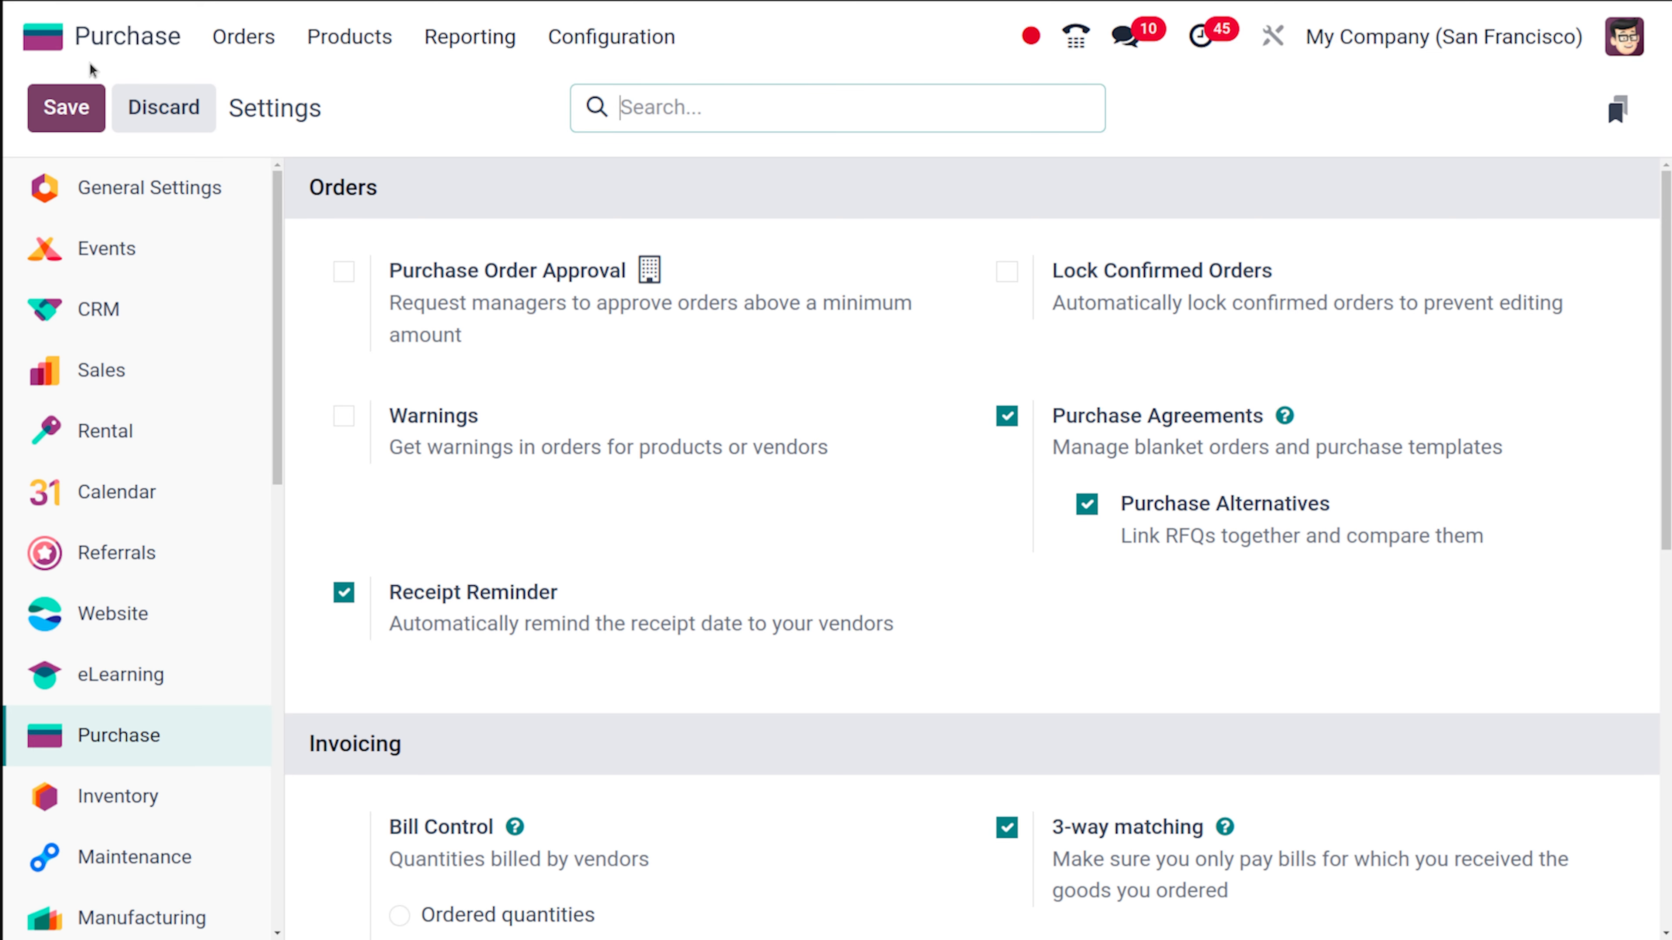
- Create a new request for quotation and select an individual contact as its vendor
click(243, 36)
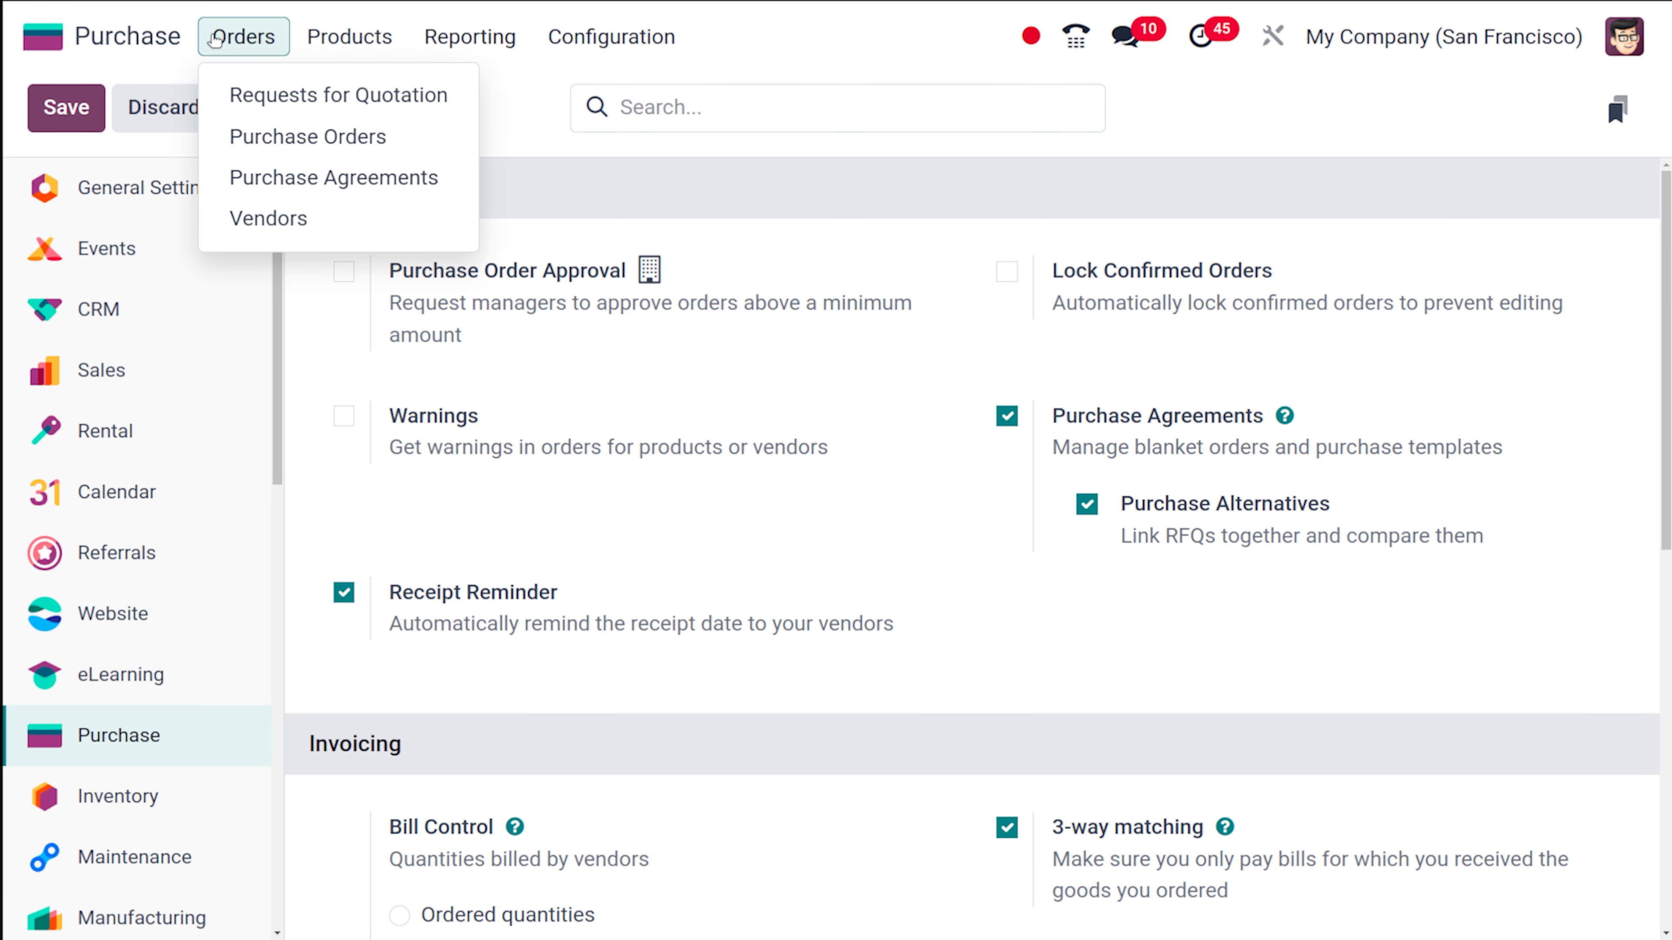
click(355, 101)
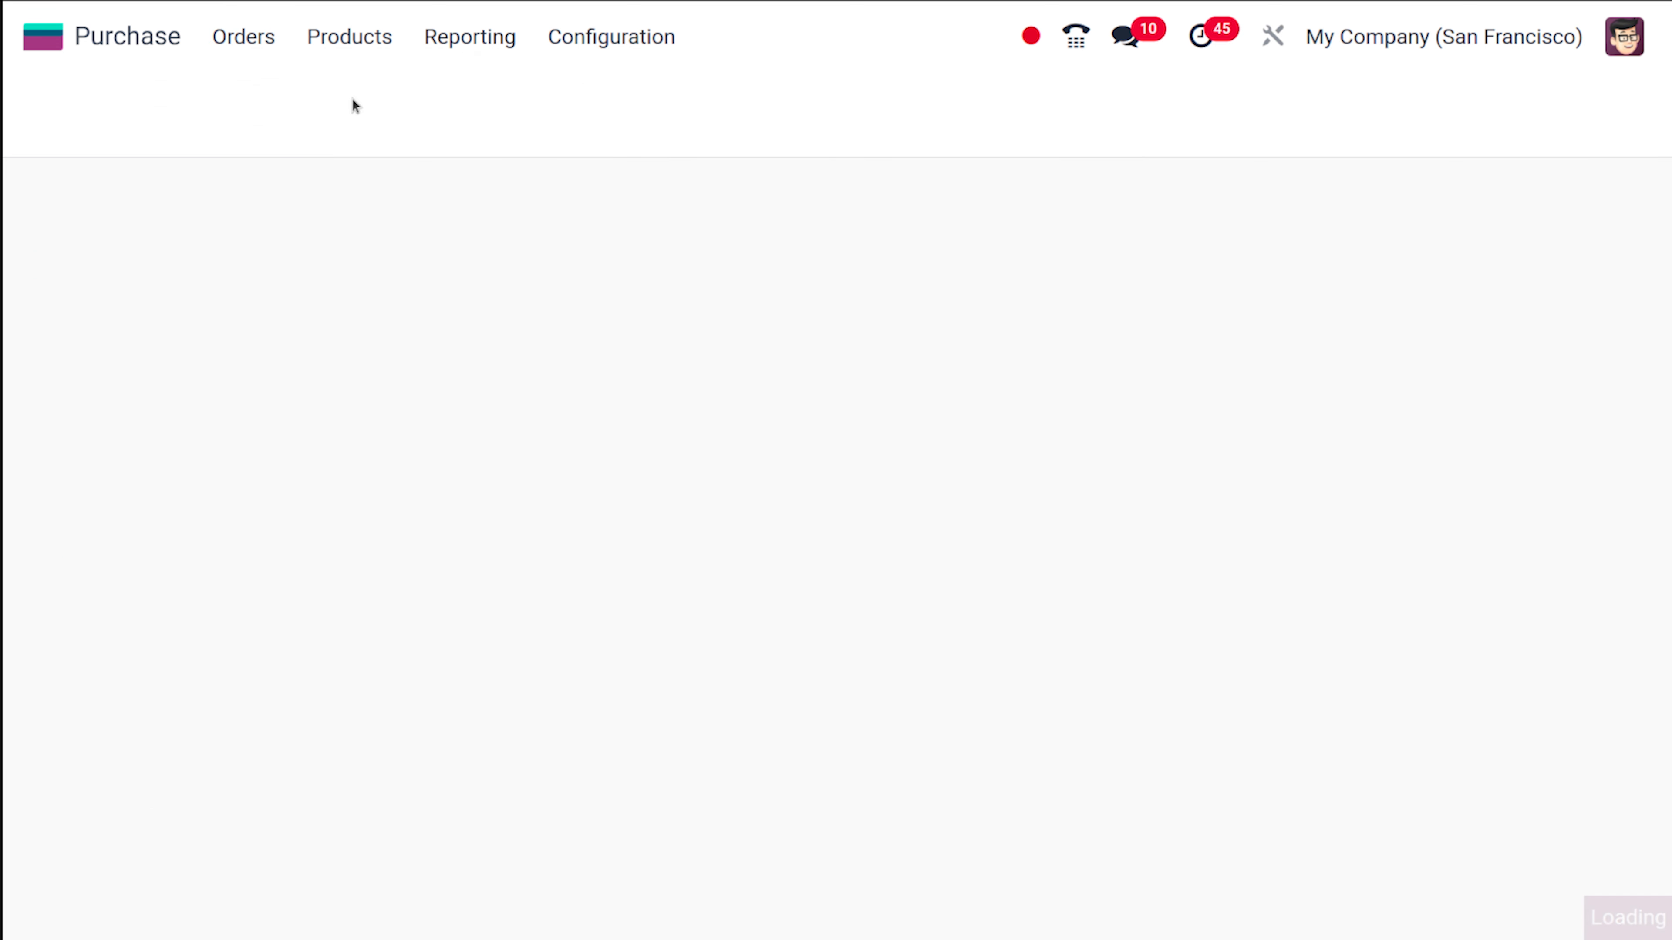
click(64, 108)
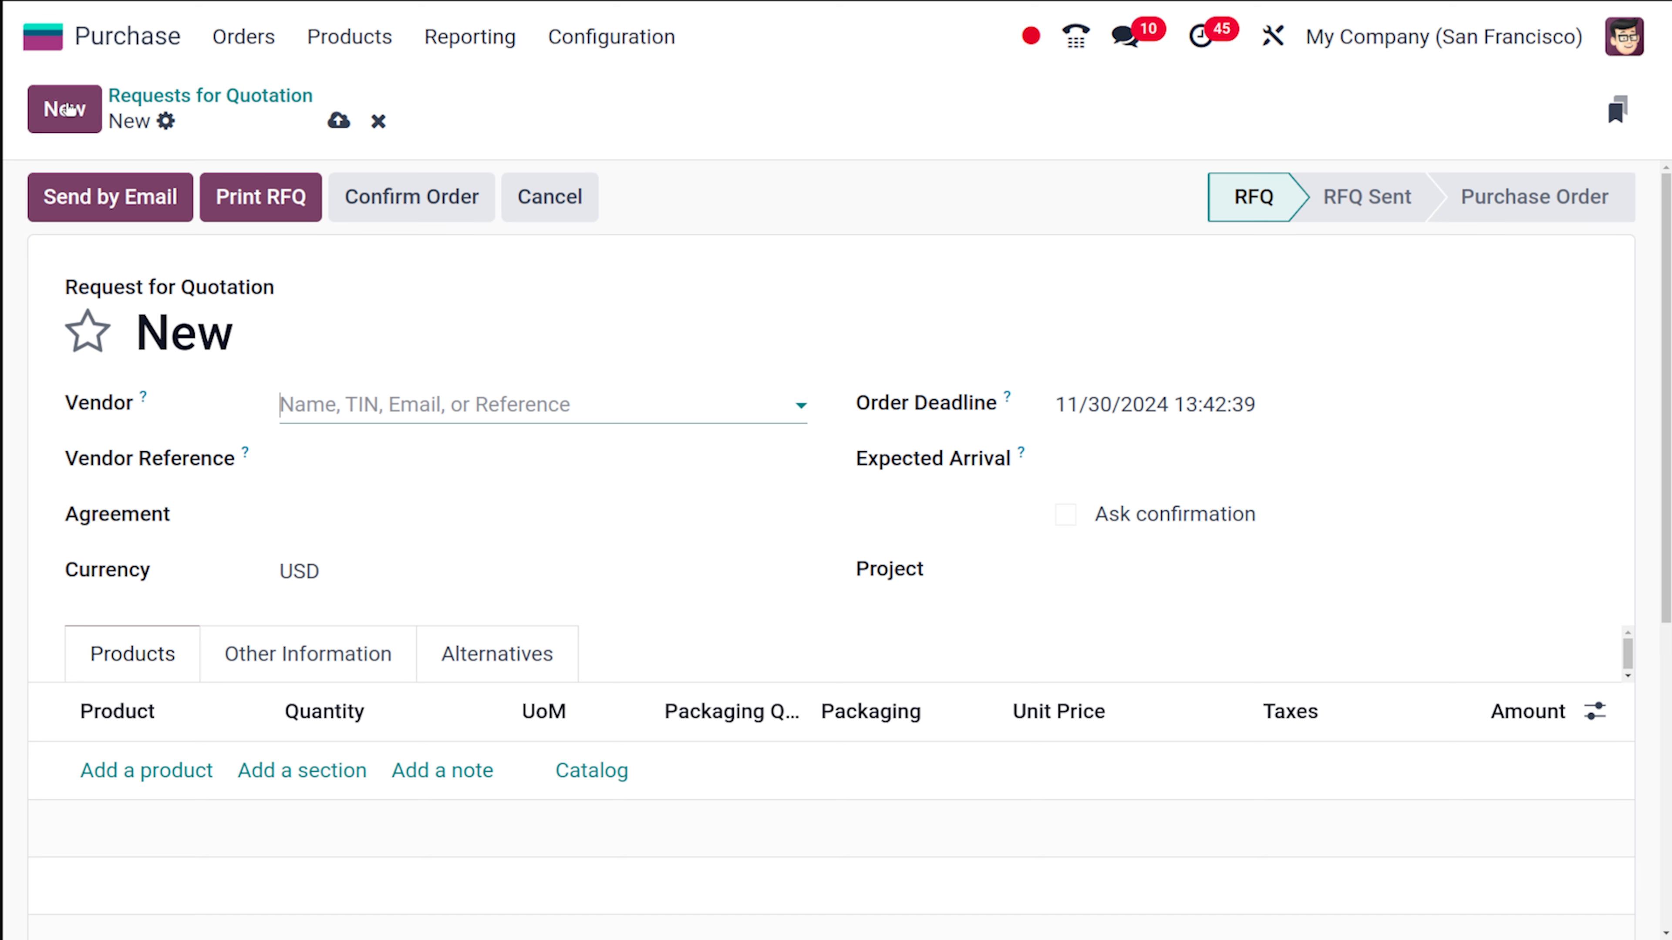
click(308, 402)
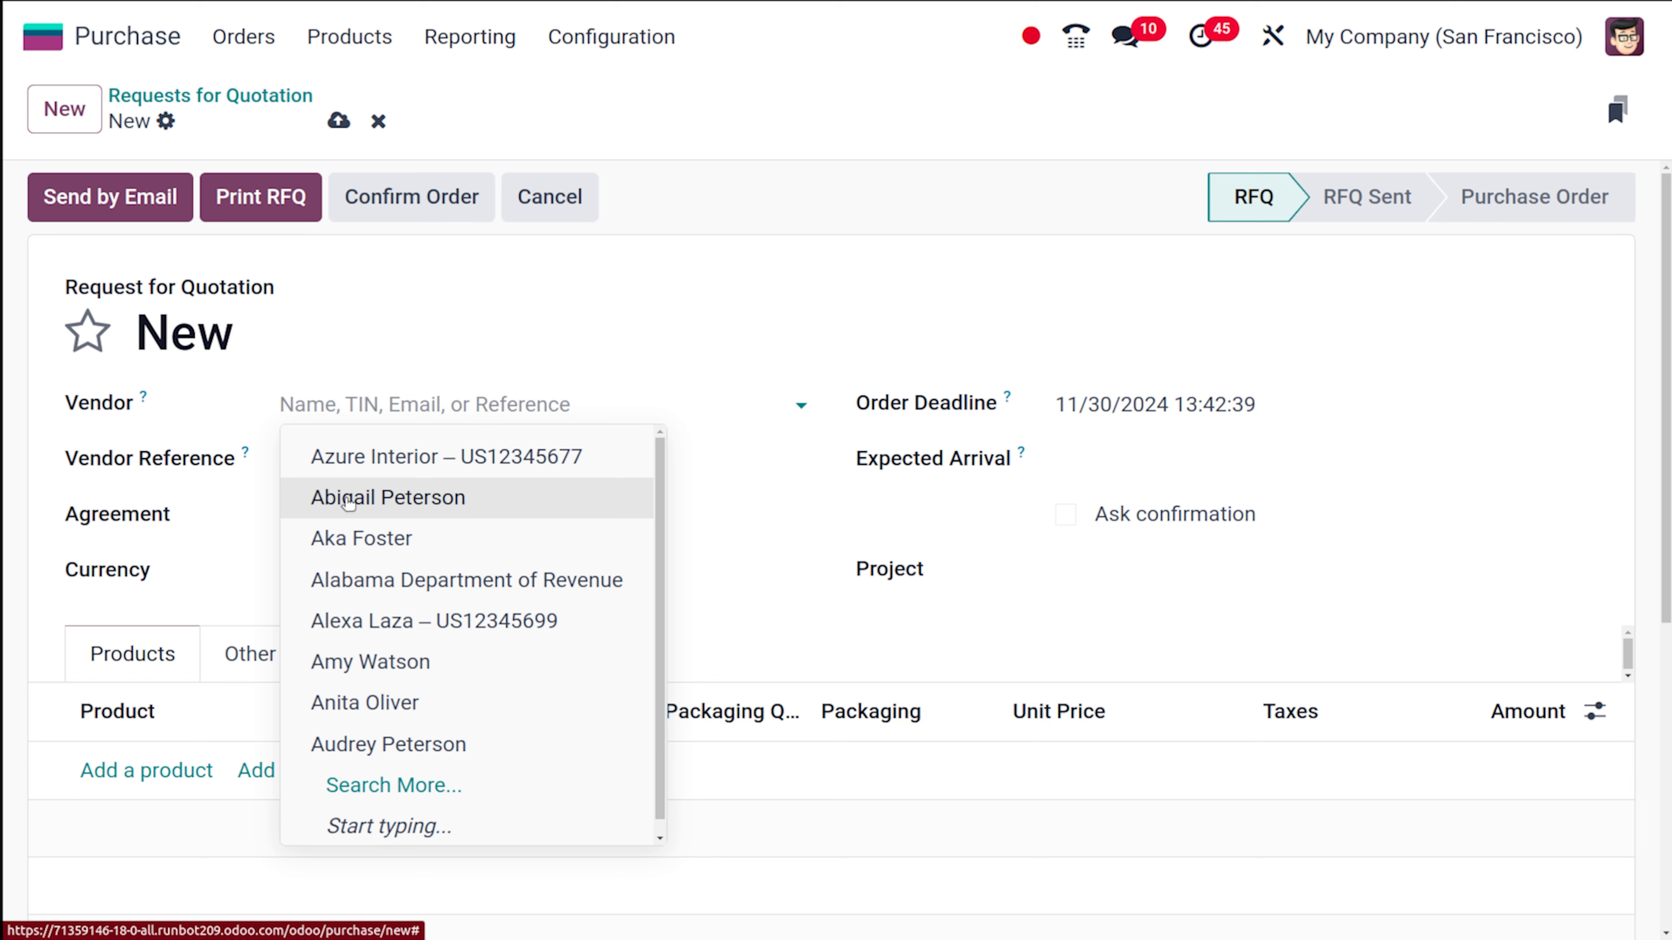
click(348, 498)
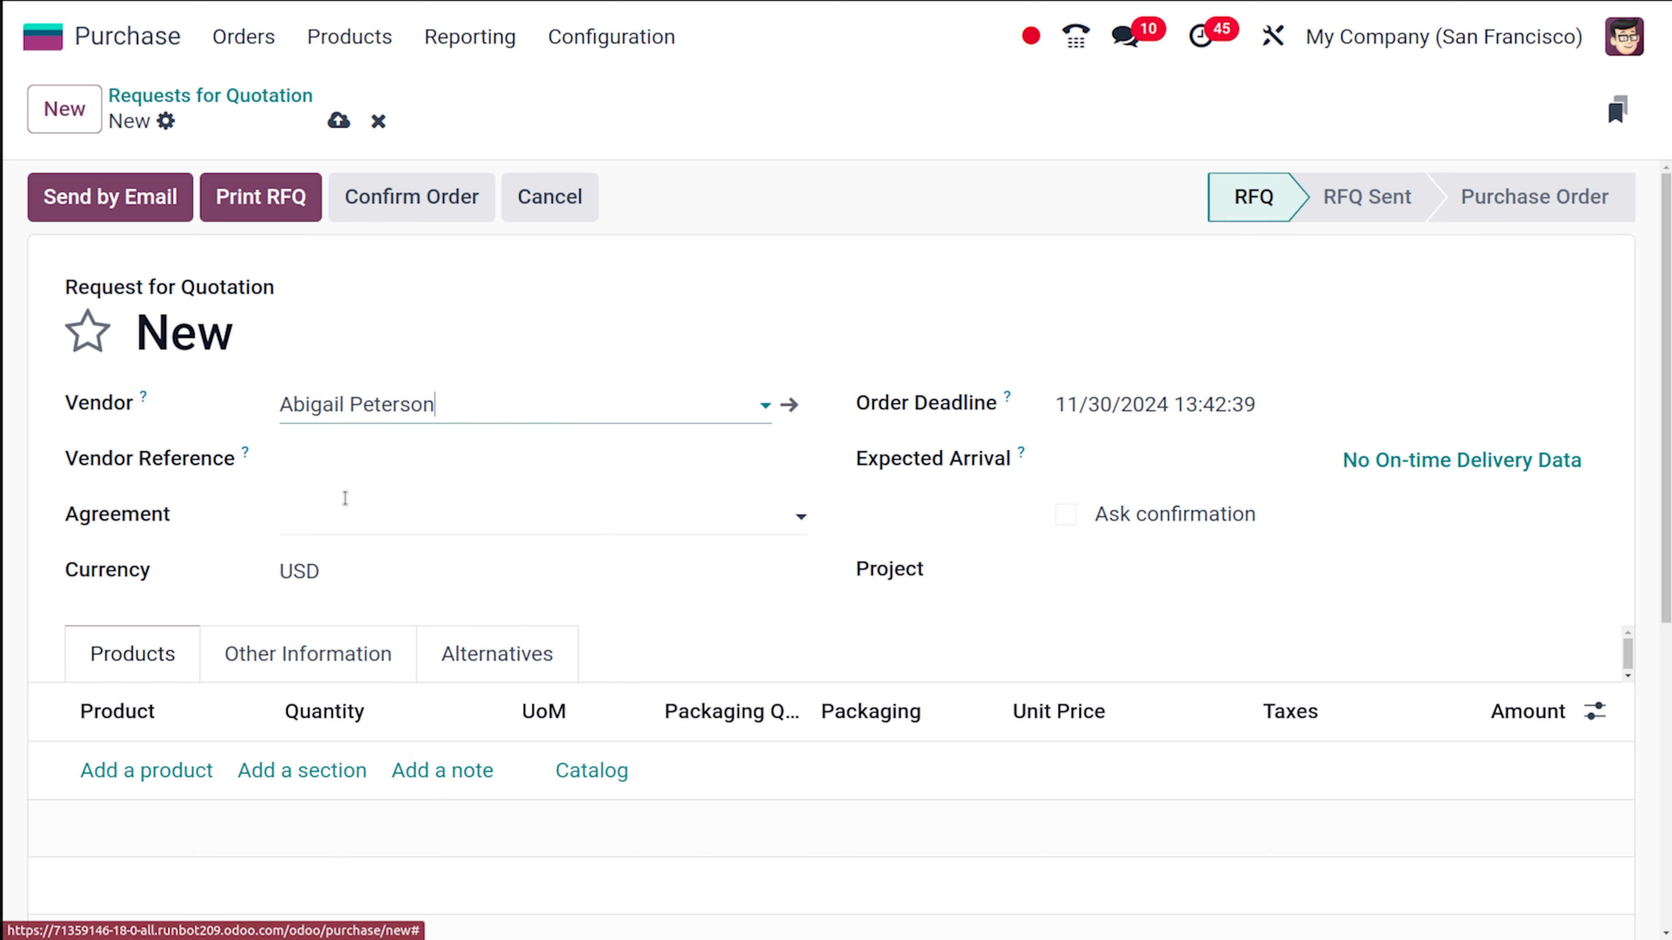
- Add the product Acoustic Bloc Screens to the quotation with 5 units of the Wood variant
click(123, 769)
click(218, 364)
click(1014, 494)
text(15)
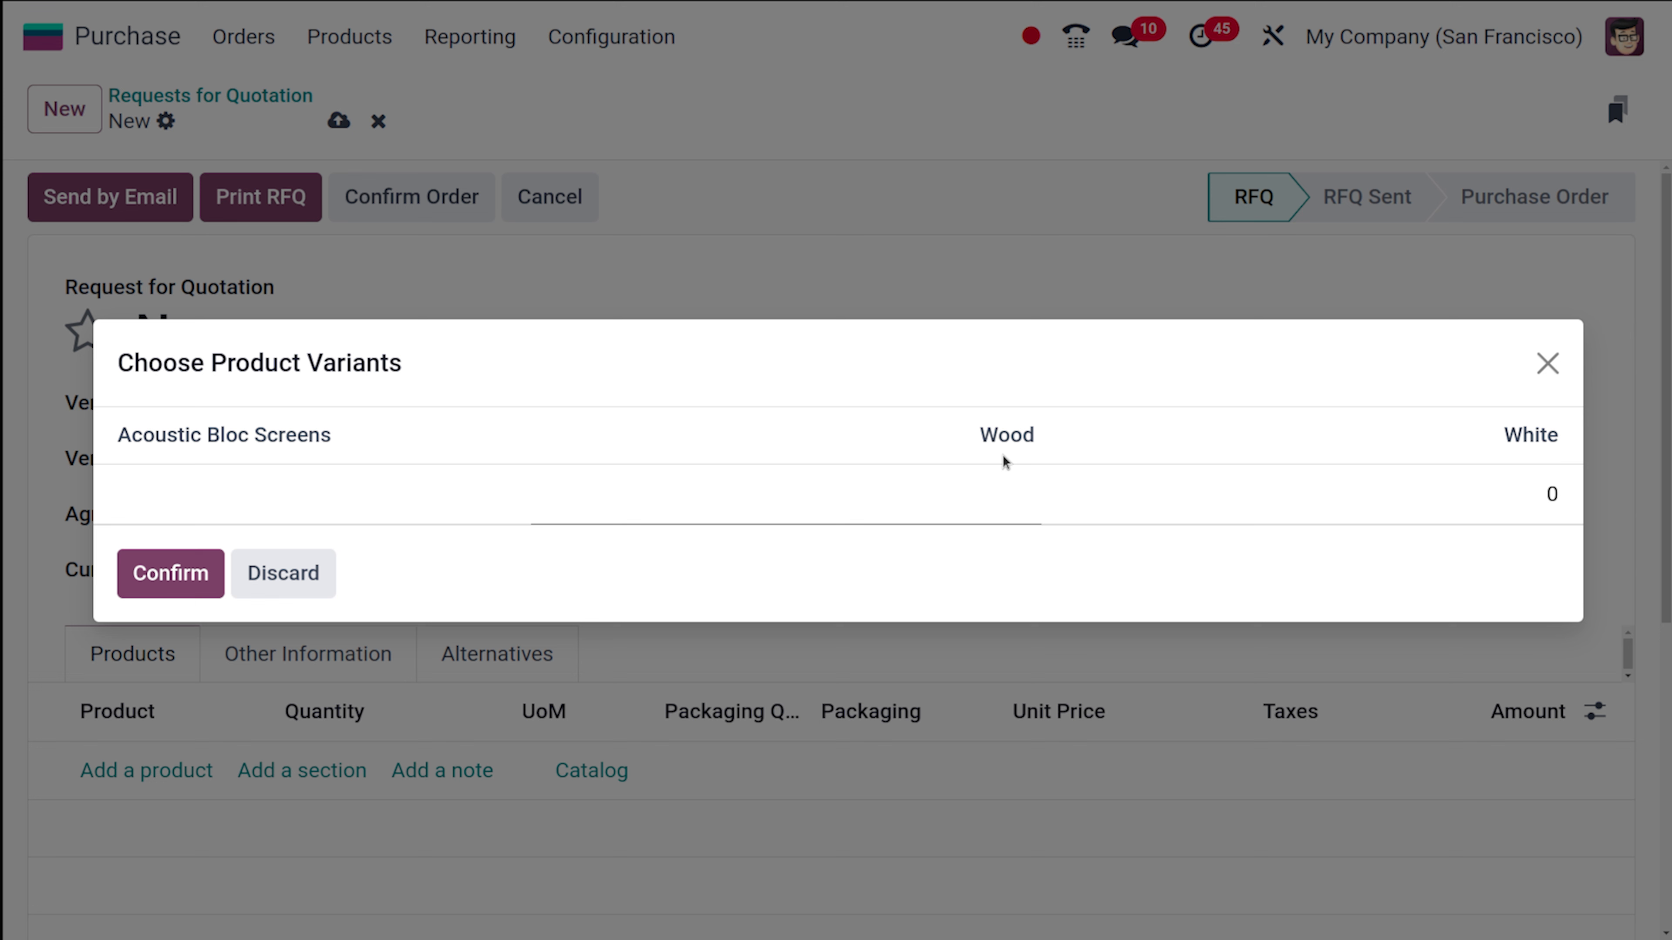
click(138, 589)
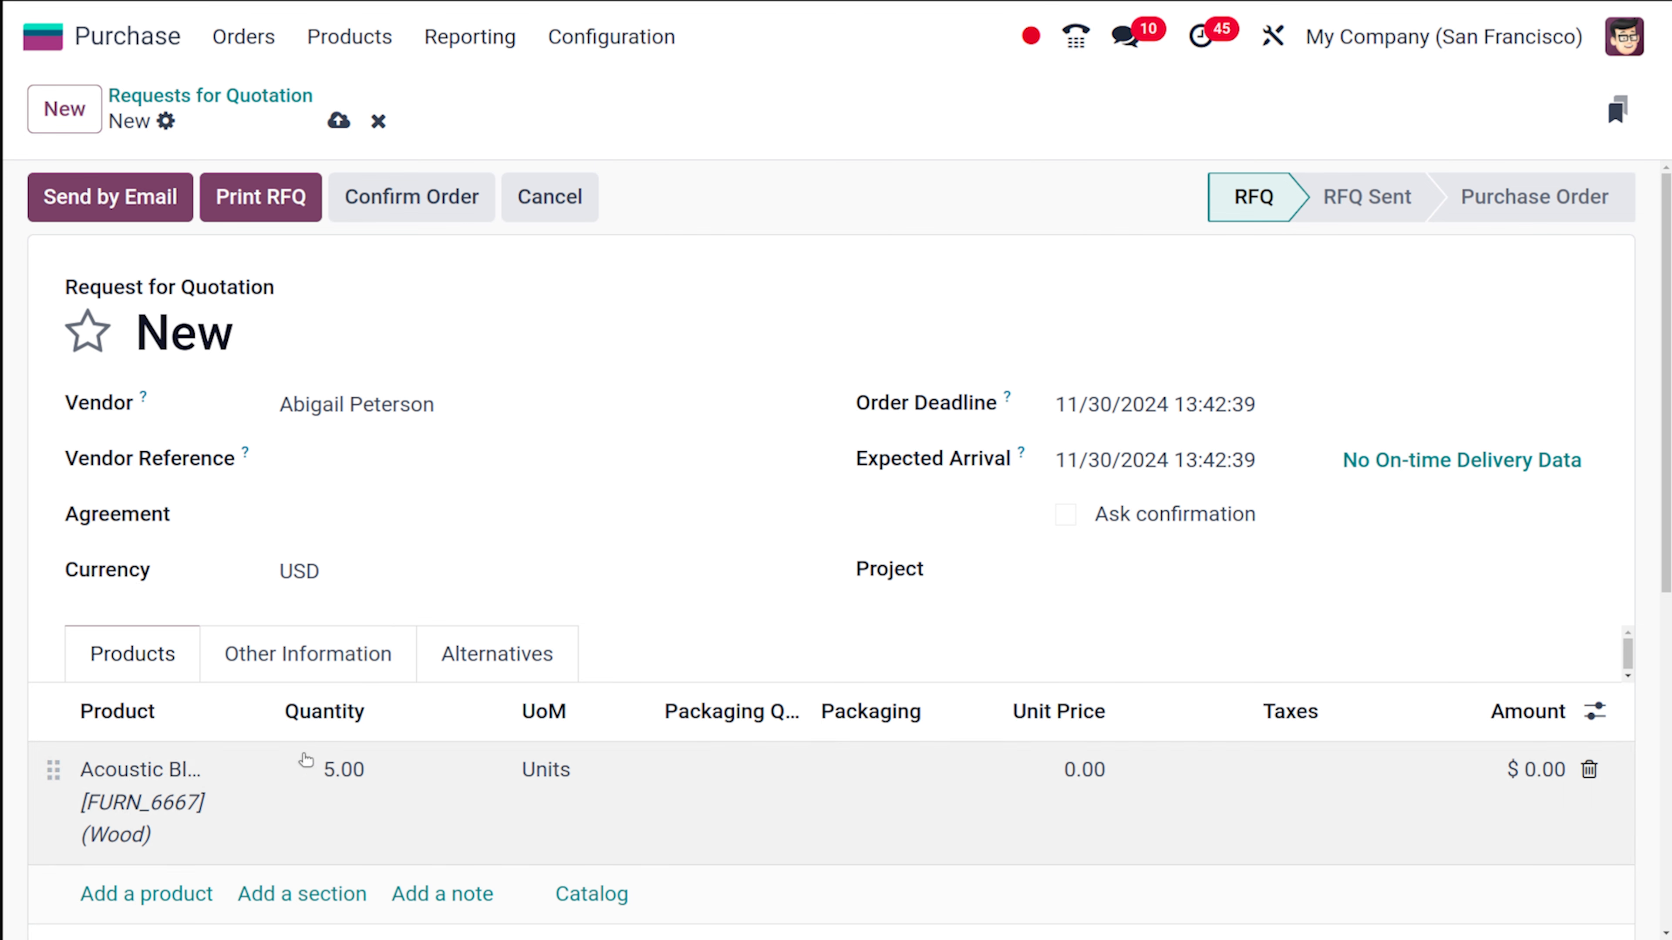
- Set the Acoustic Bloc Screens unit price to 100 and save the request for quotation
click(1073, 771)
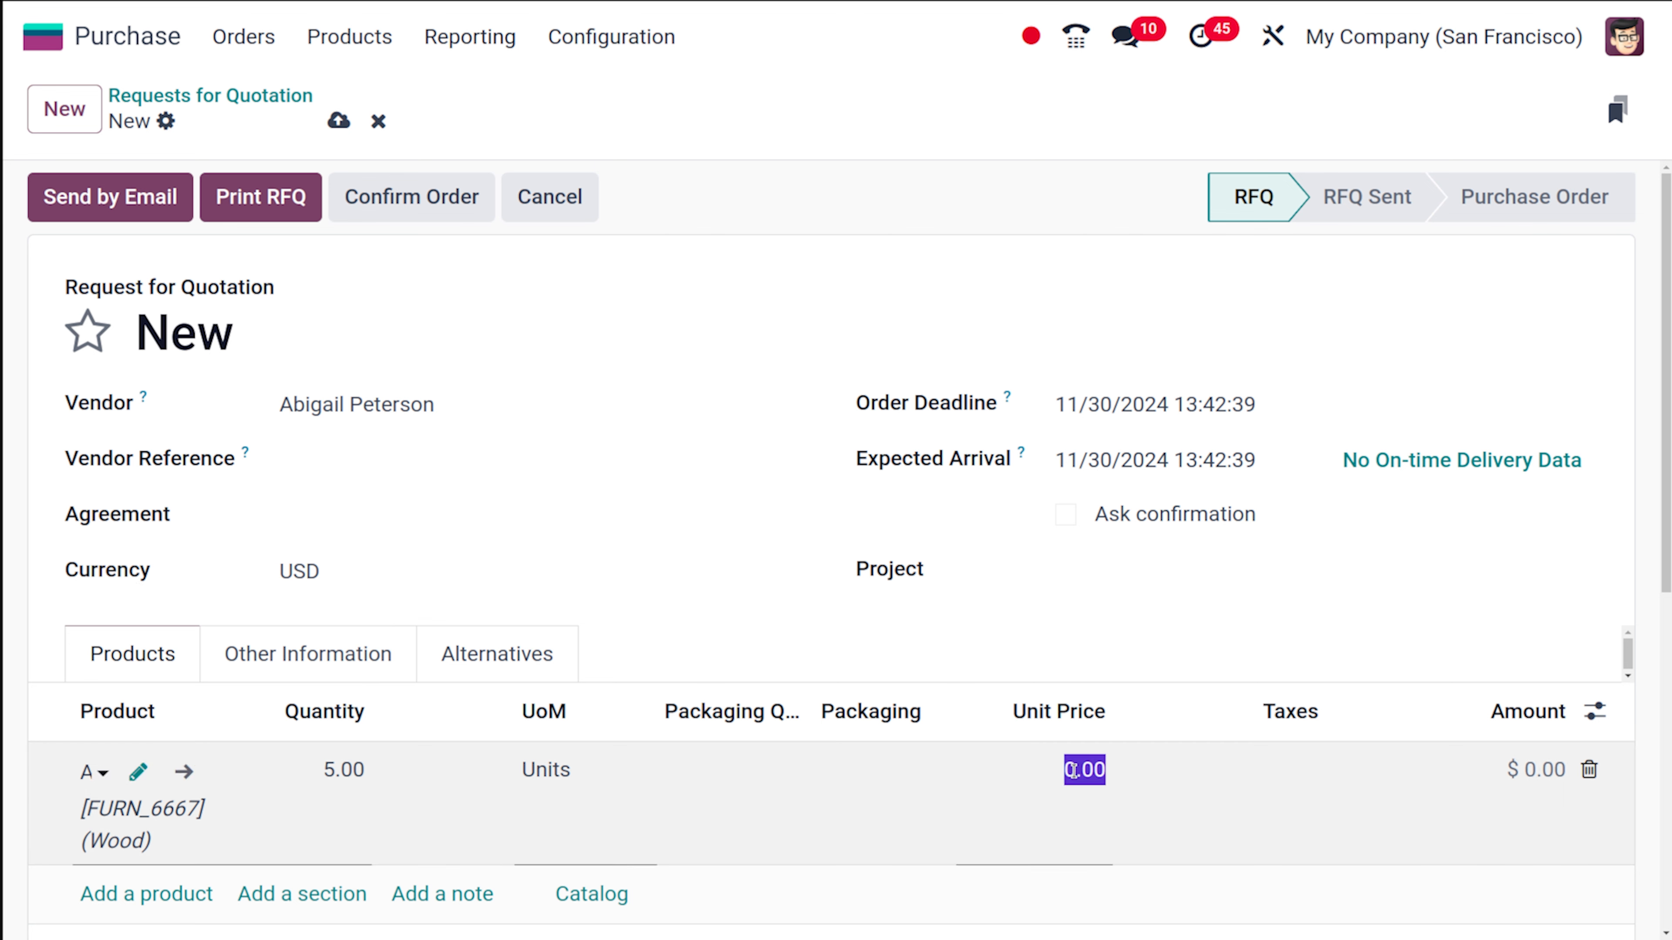
text(100)
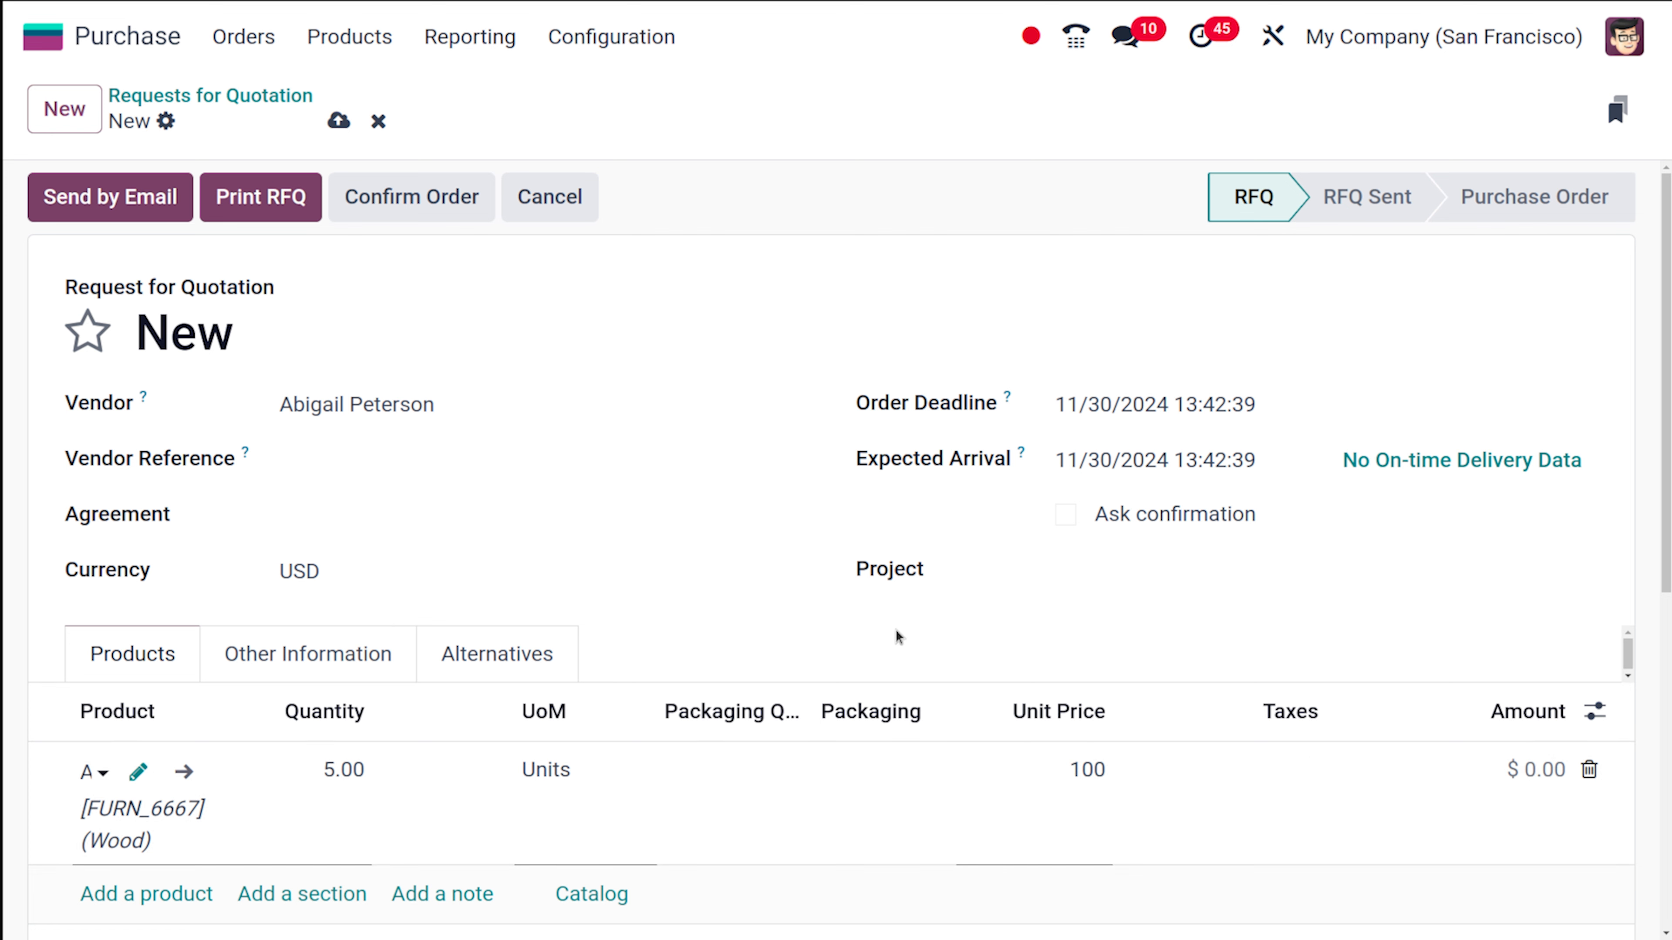
click(882, 623)
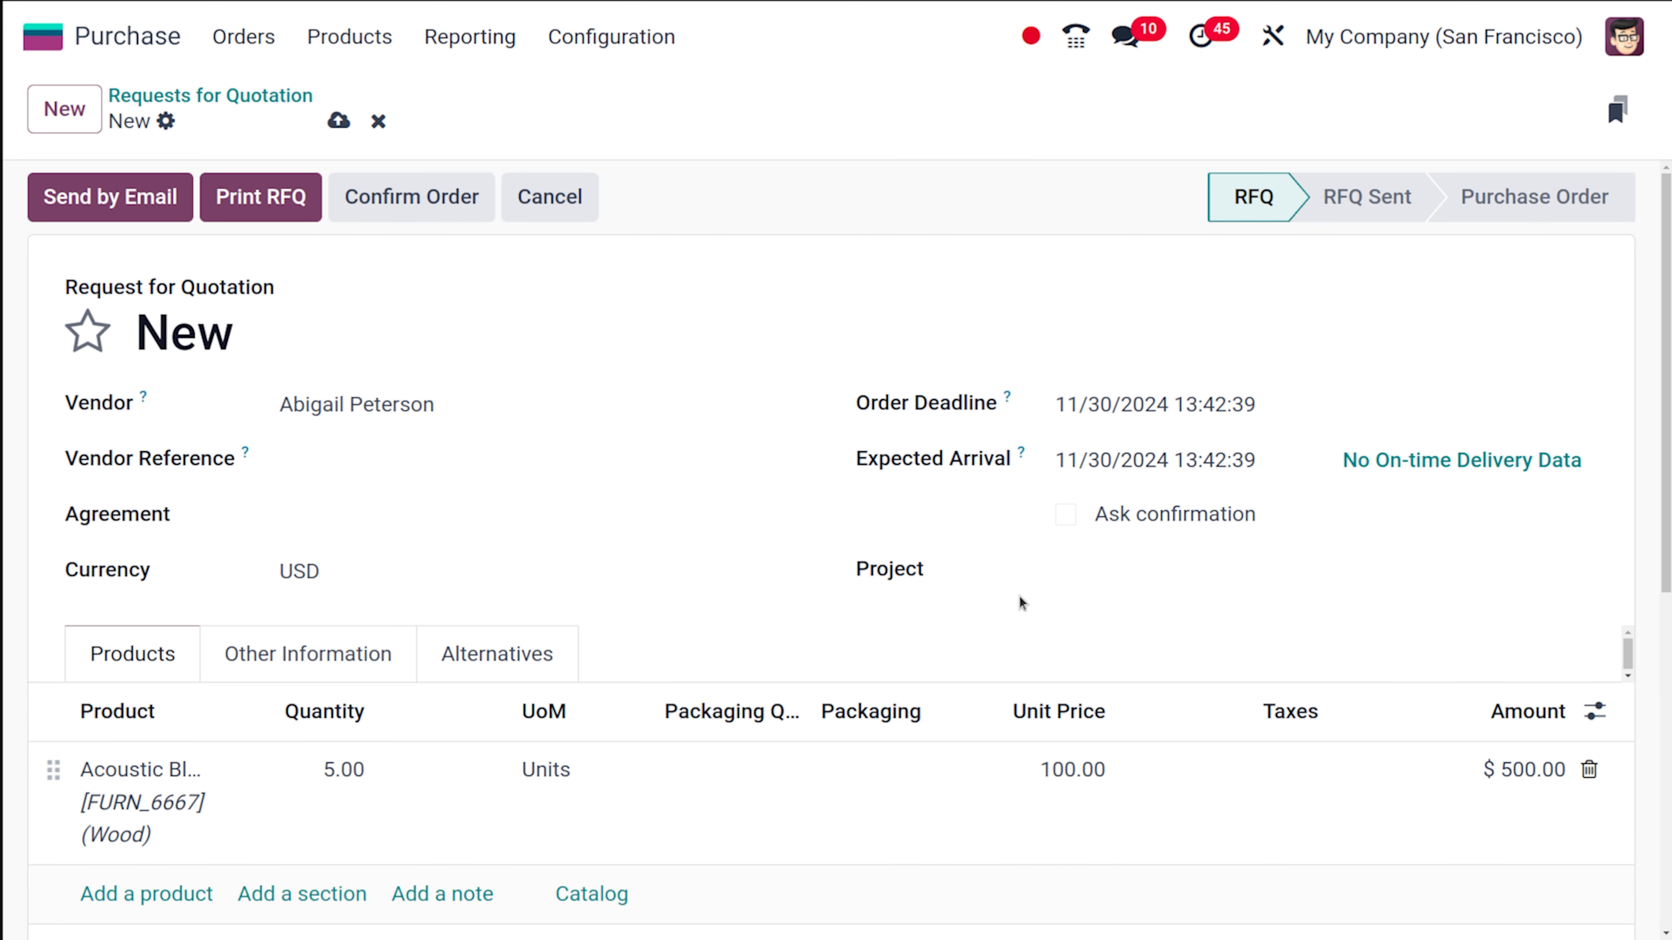
key(alt+s)
- Create an alternative to this RFQ for a second individual vendor, keeping Copy Products enabled
scroll(541, 388, down, 7)
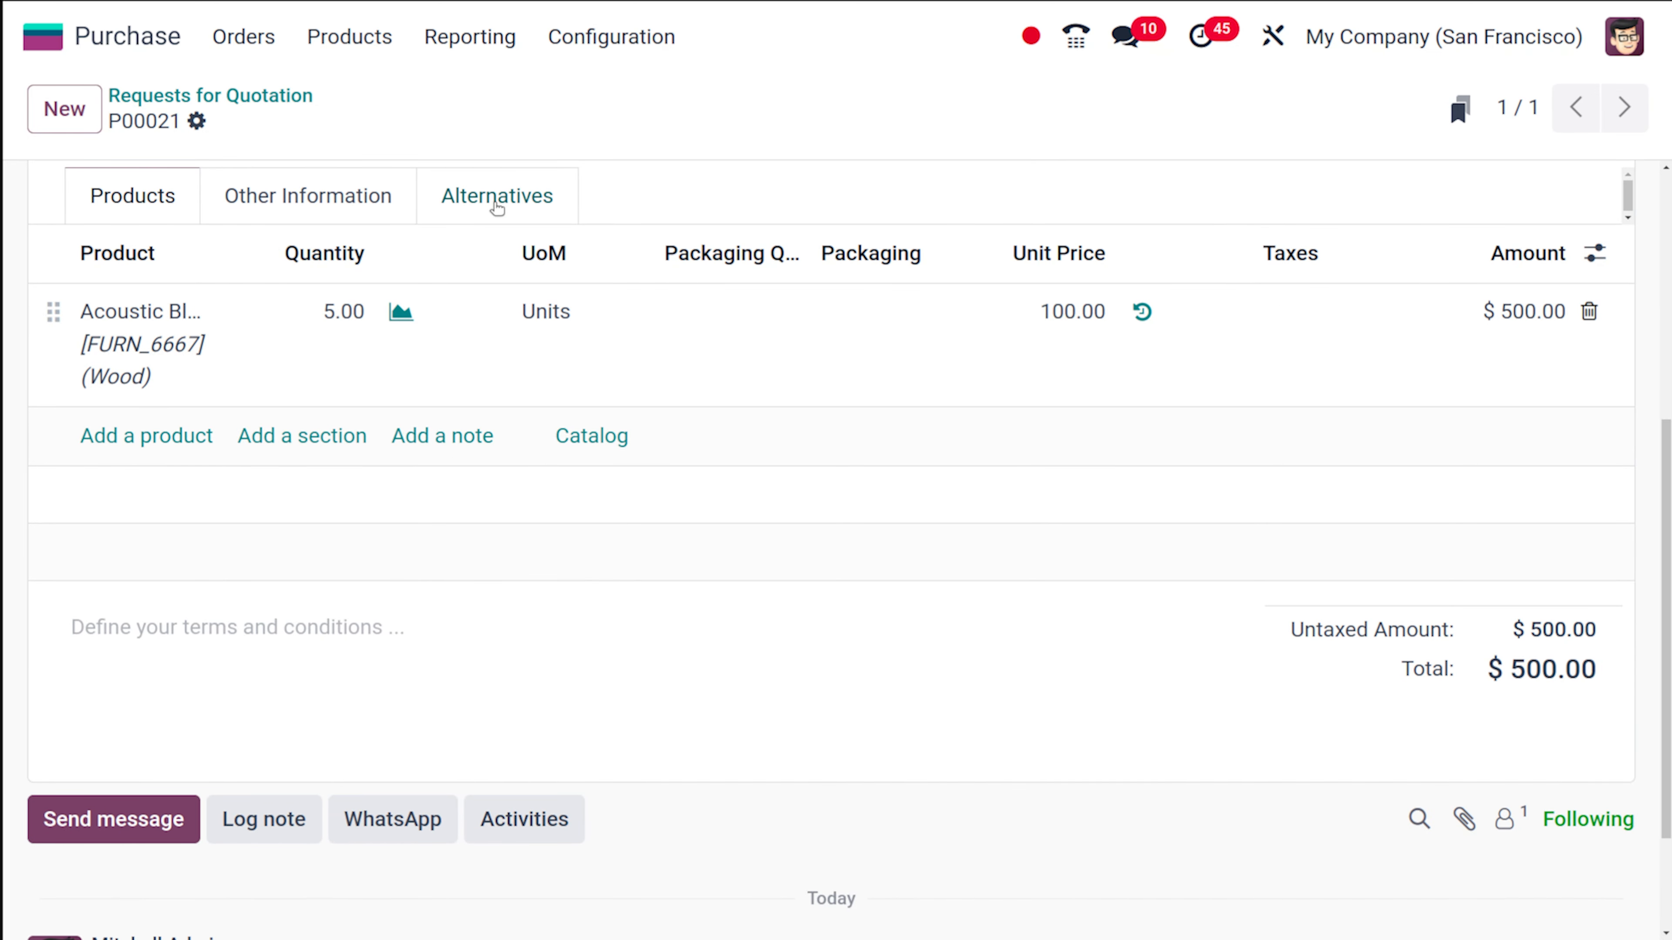
click(471, 201)
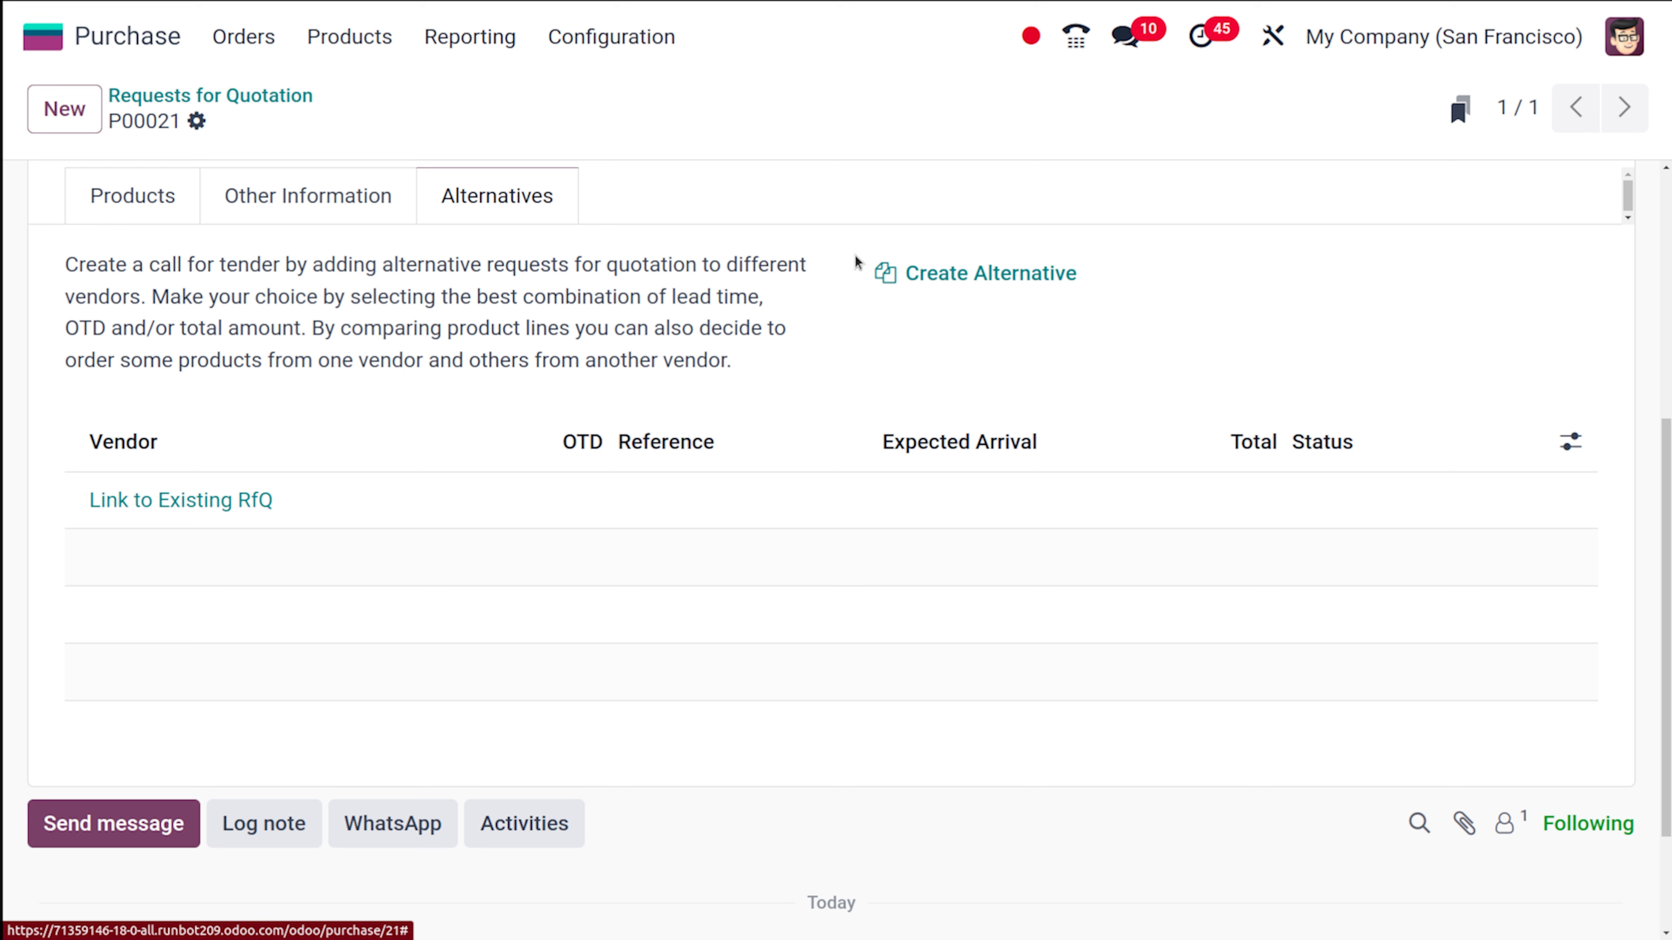
click(990, 287)
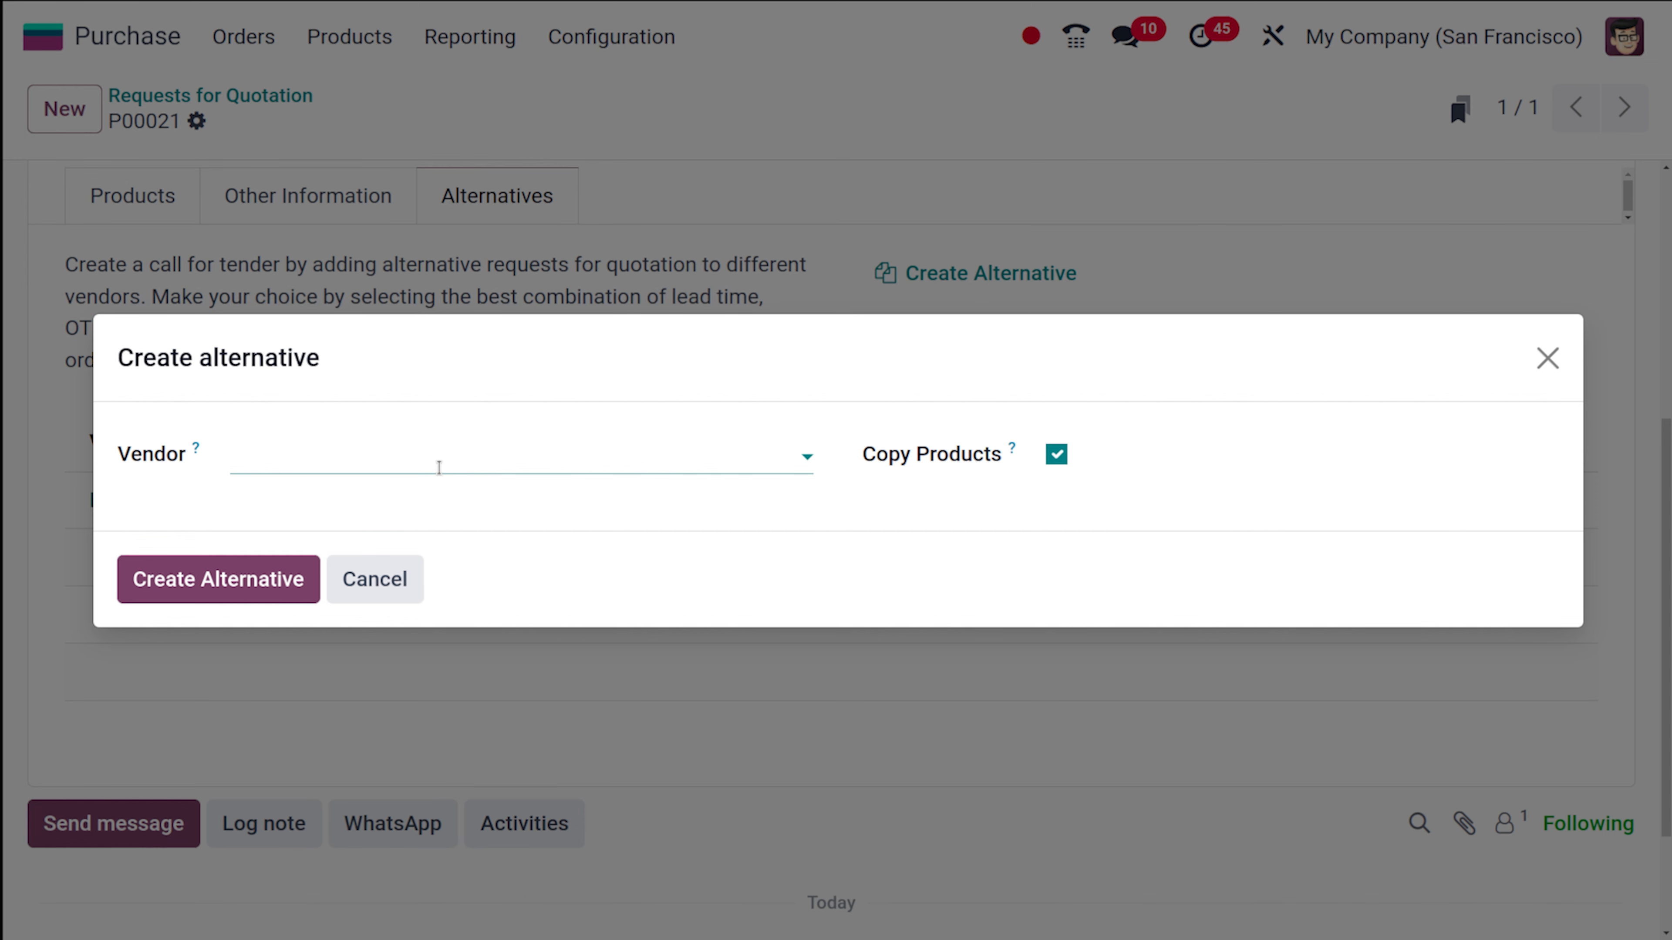
click(438, 466)
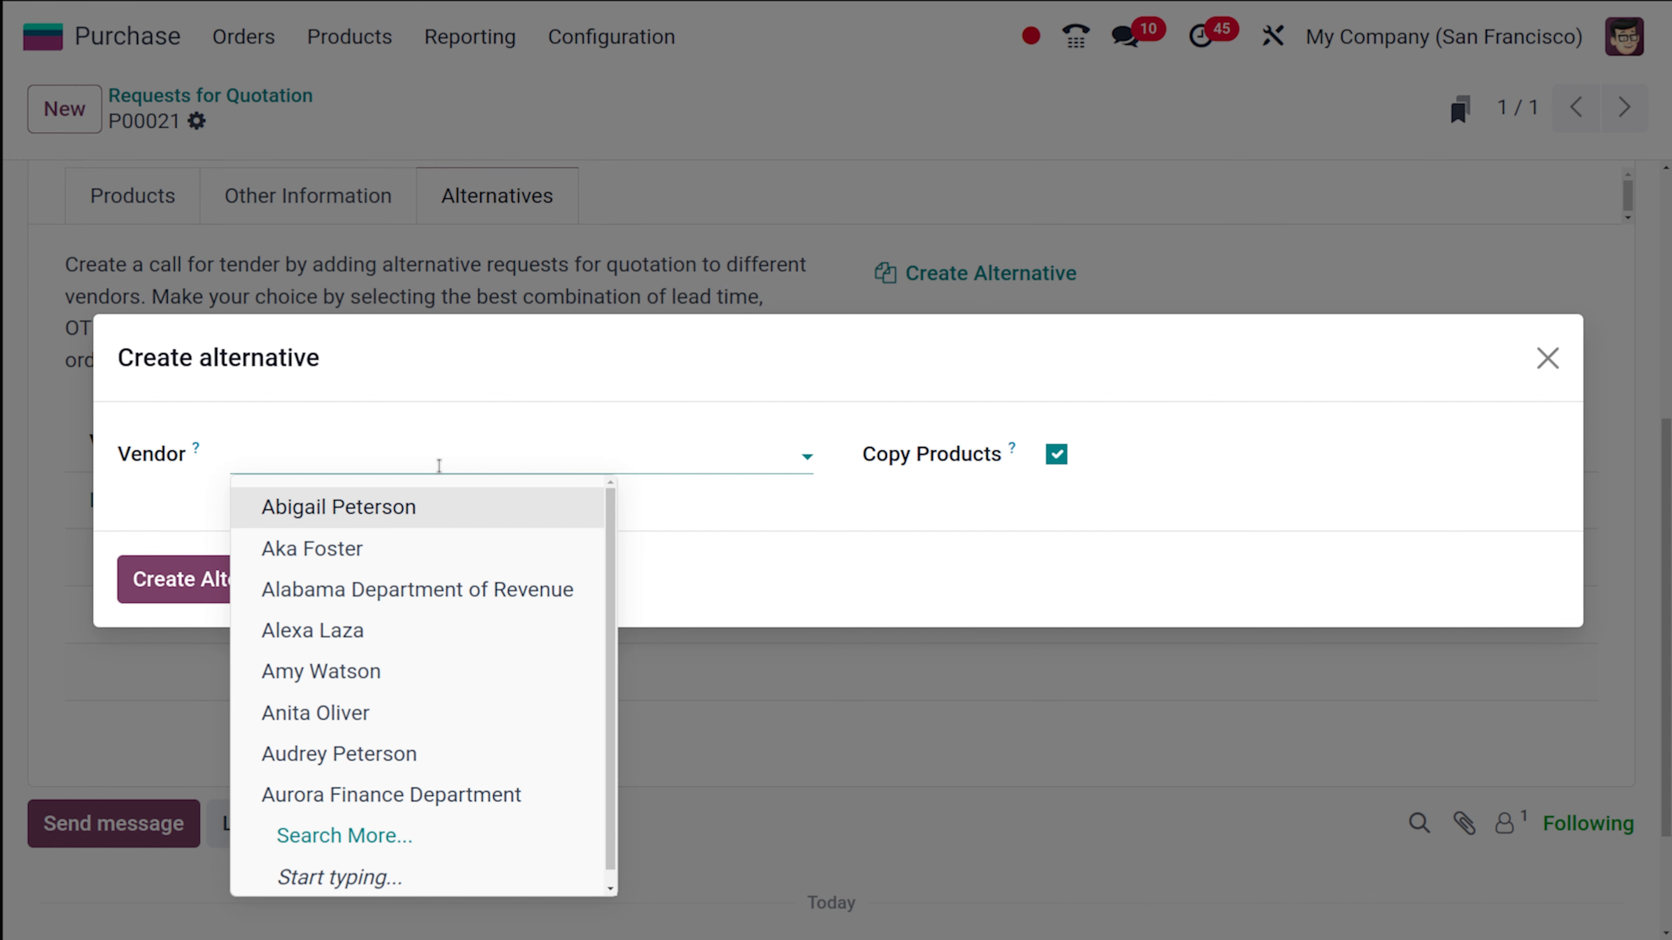
click(386, 732)
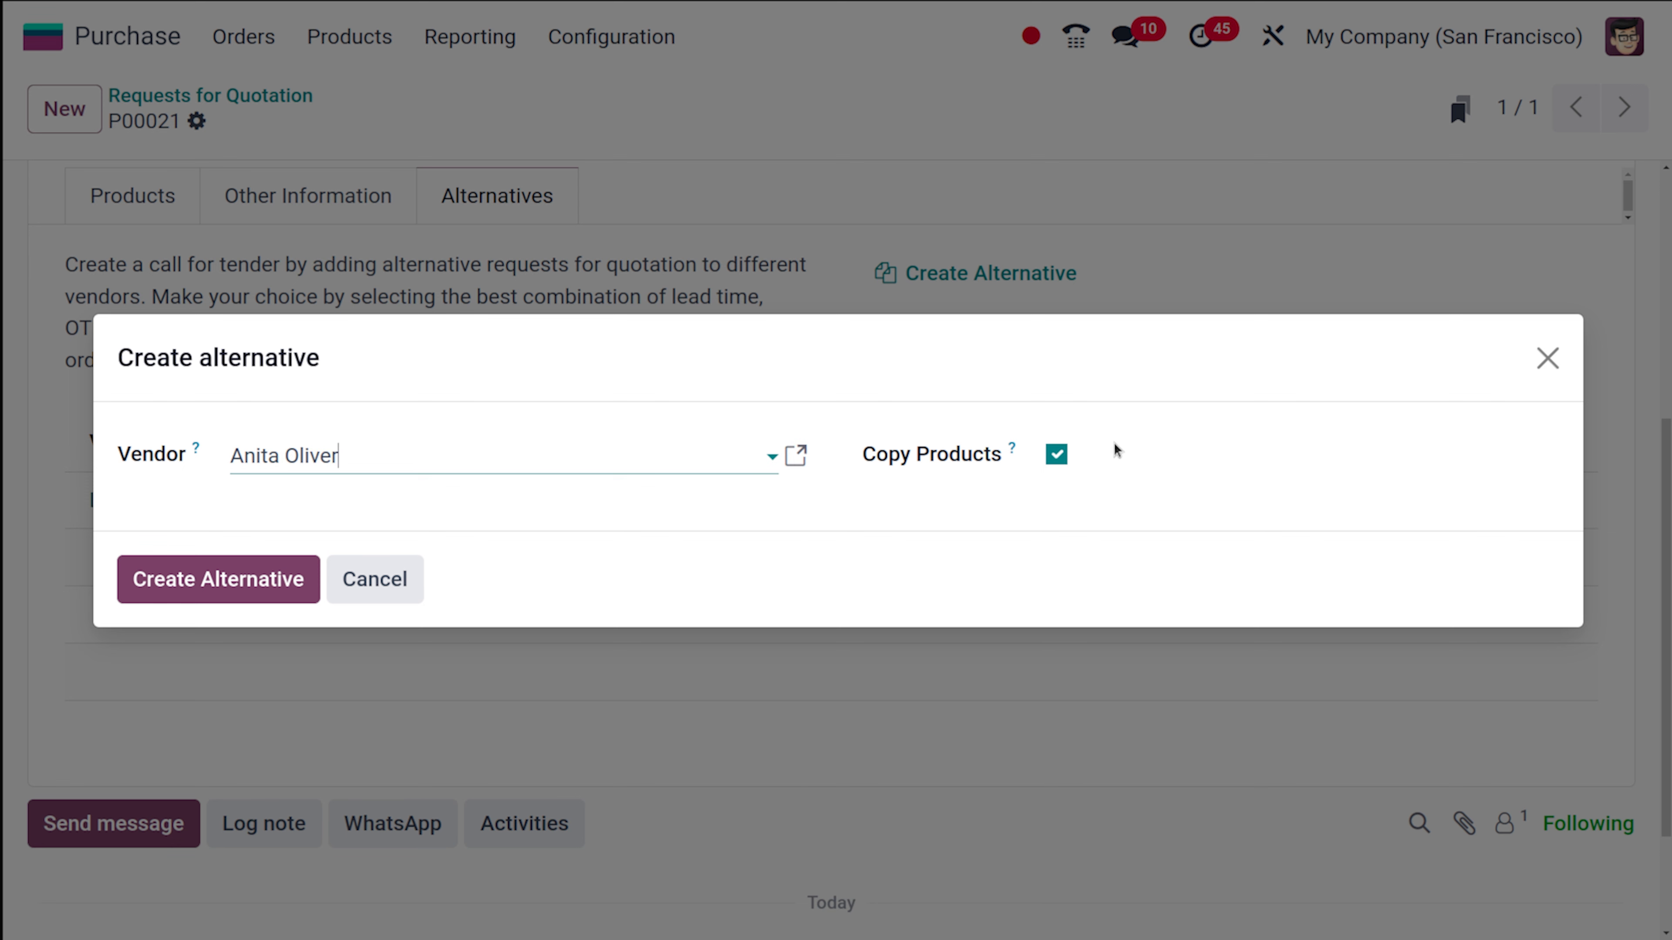
click(223, 578)
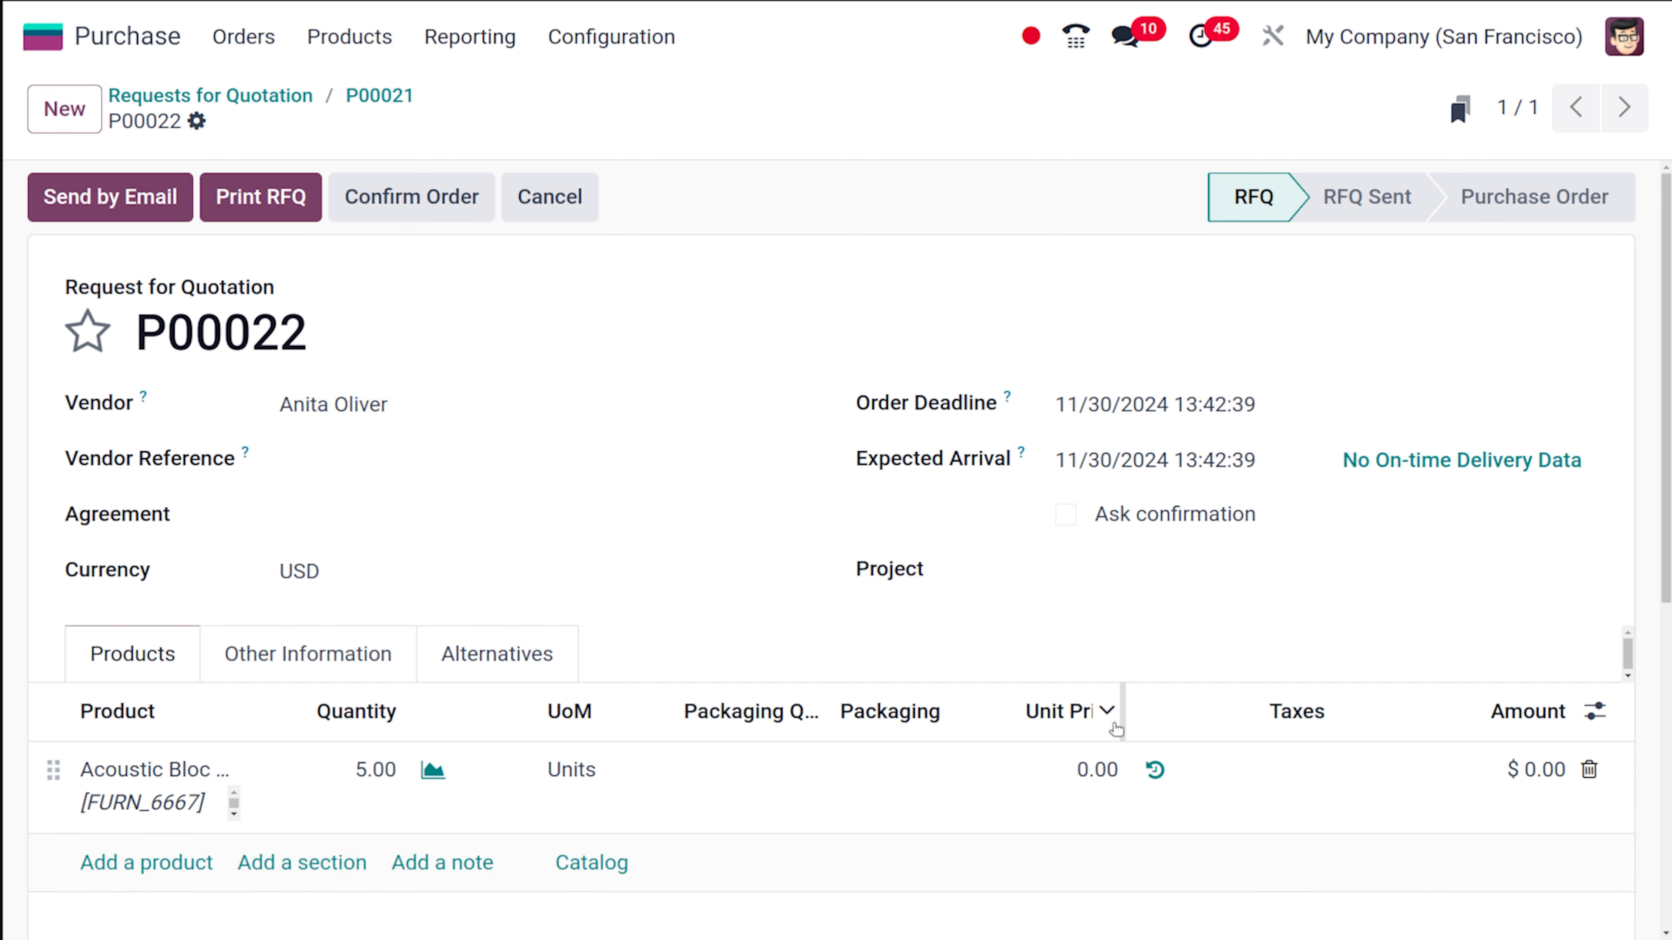
- Set the unit price of Acoustic Bloc Screens to 80 on the second vendor's RFQ
click(1094, 764)
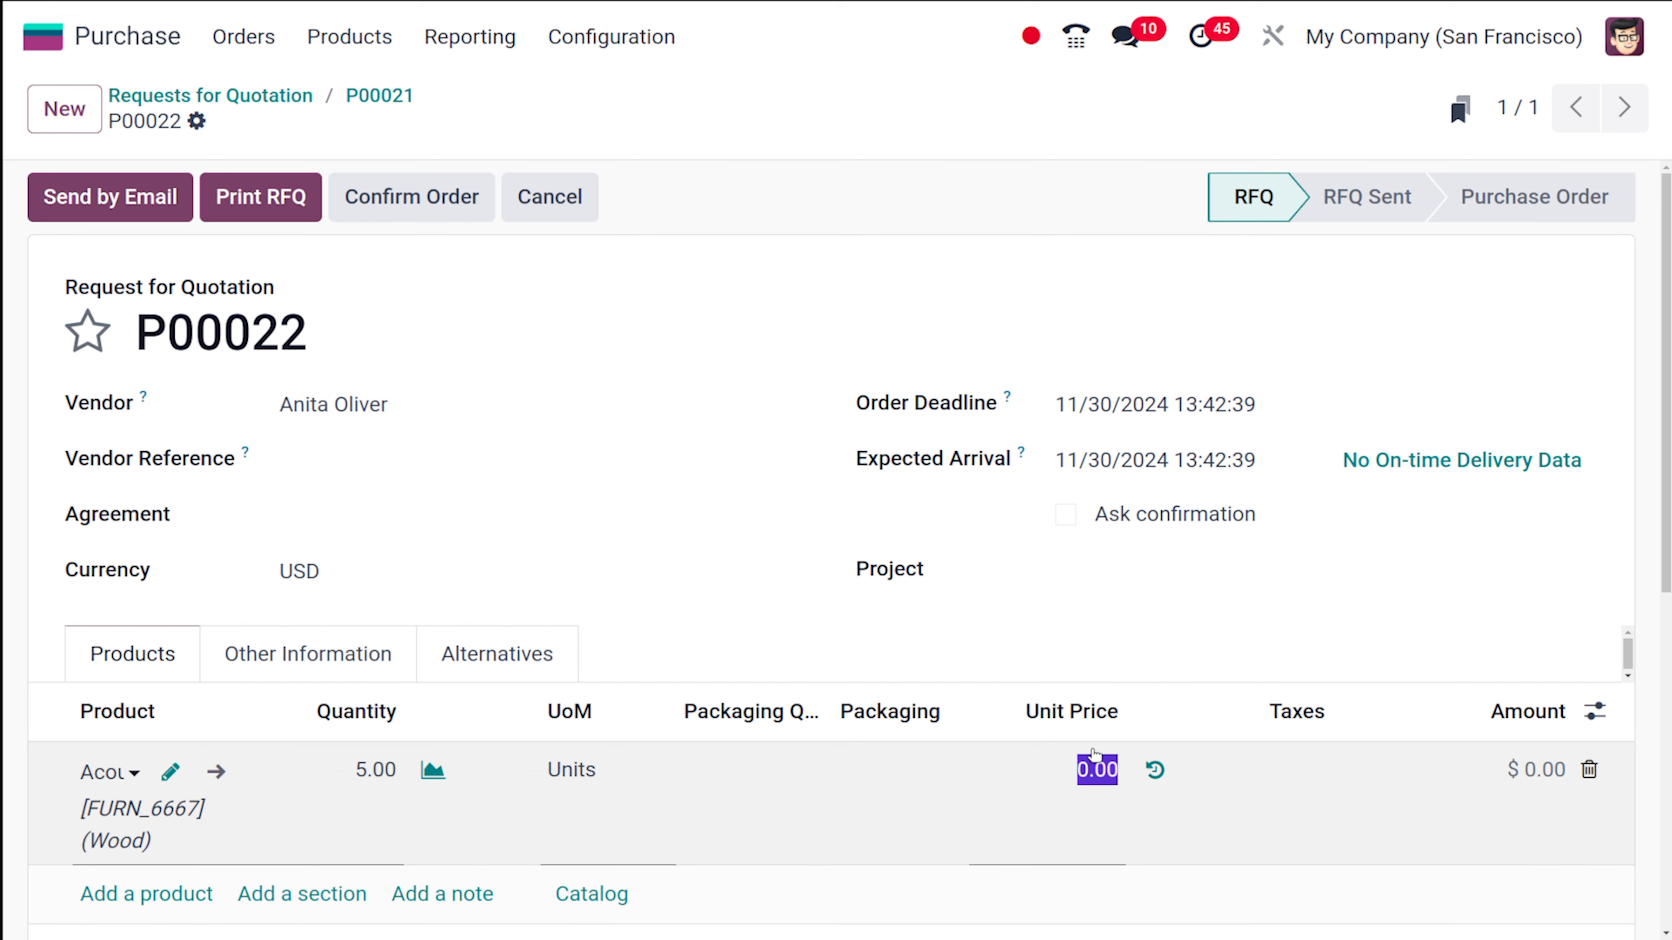
text(80)
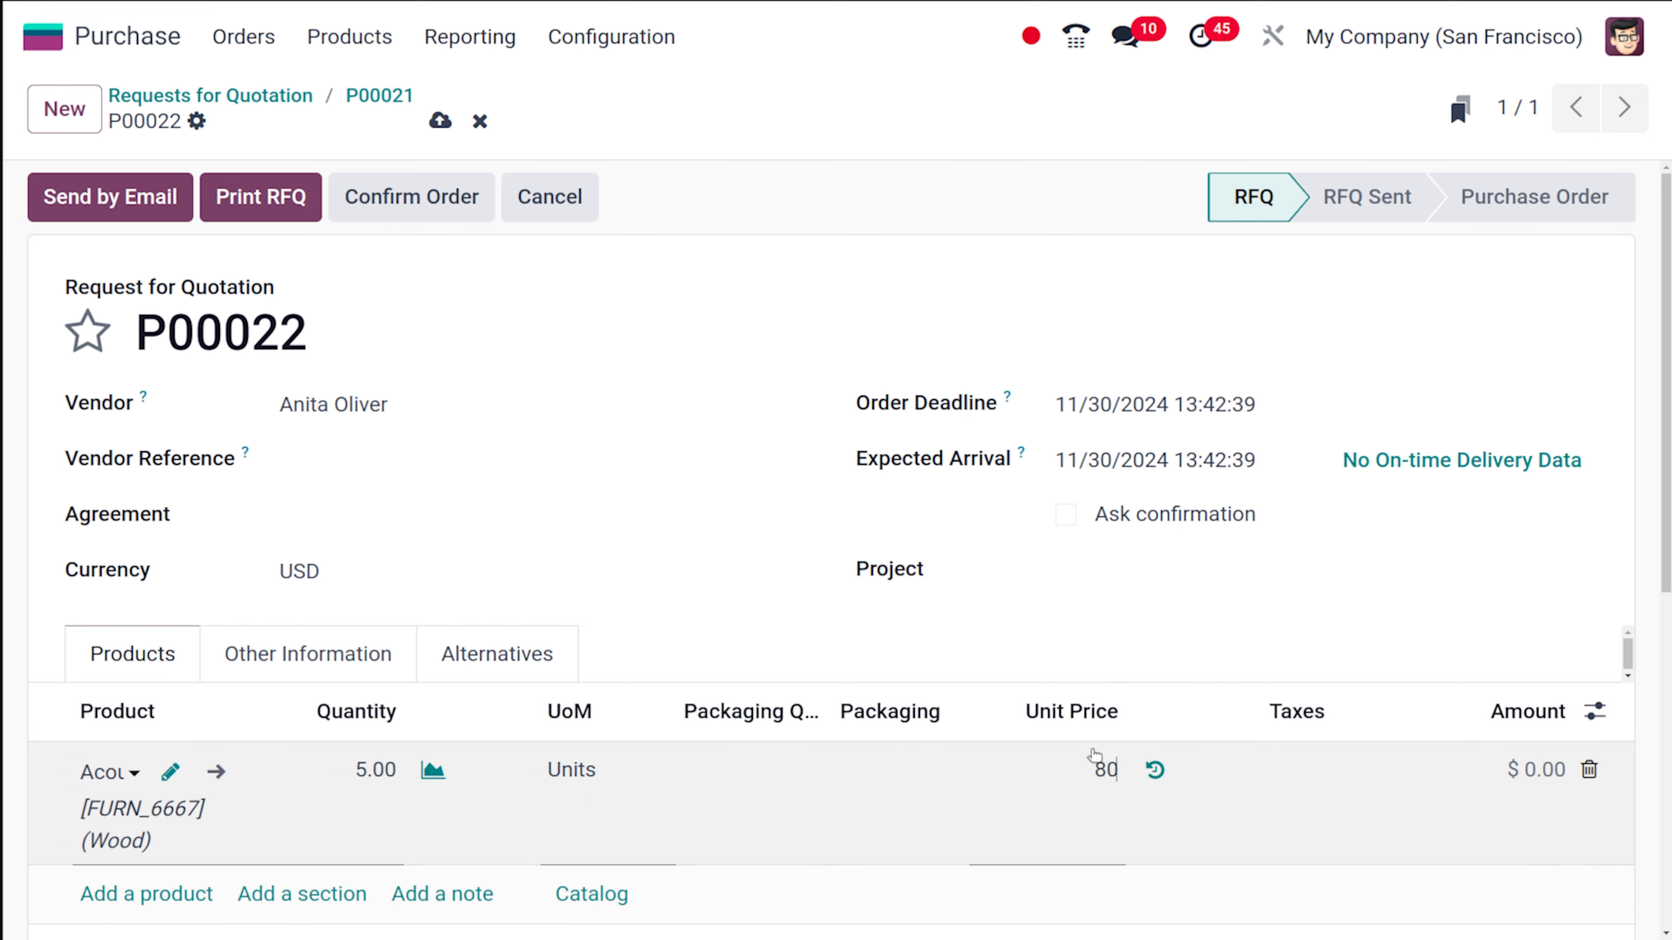
click(976, 660)
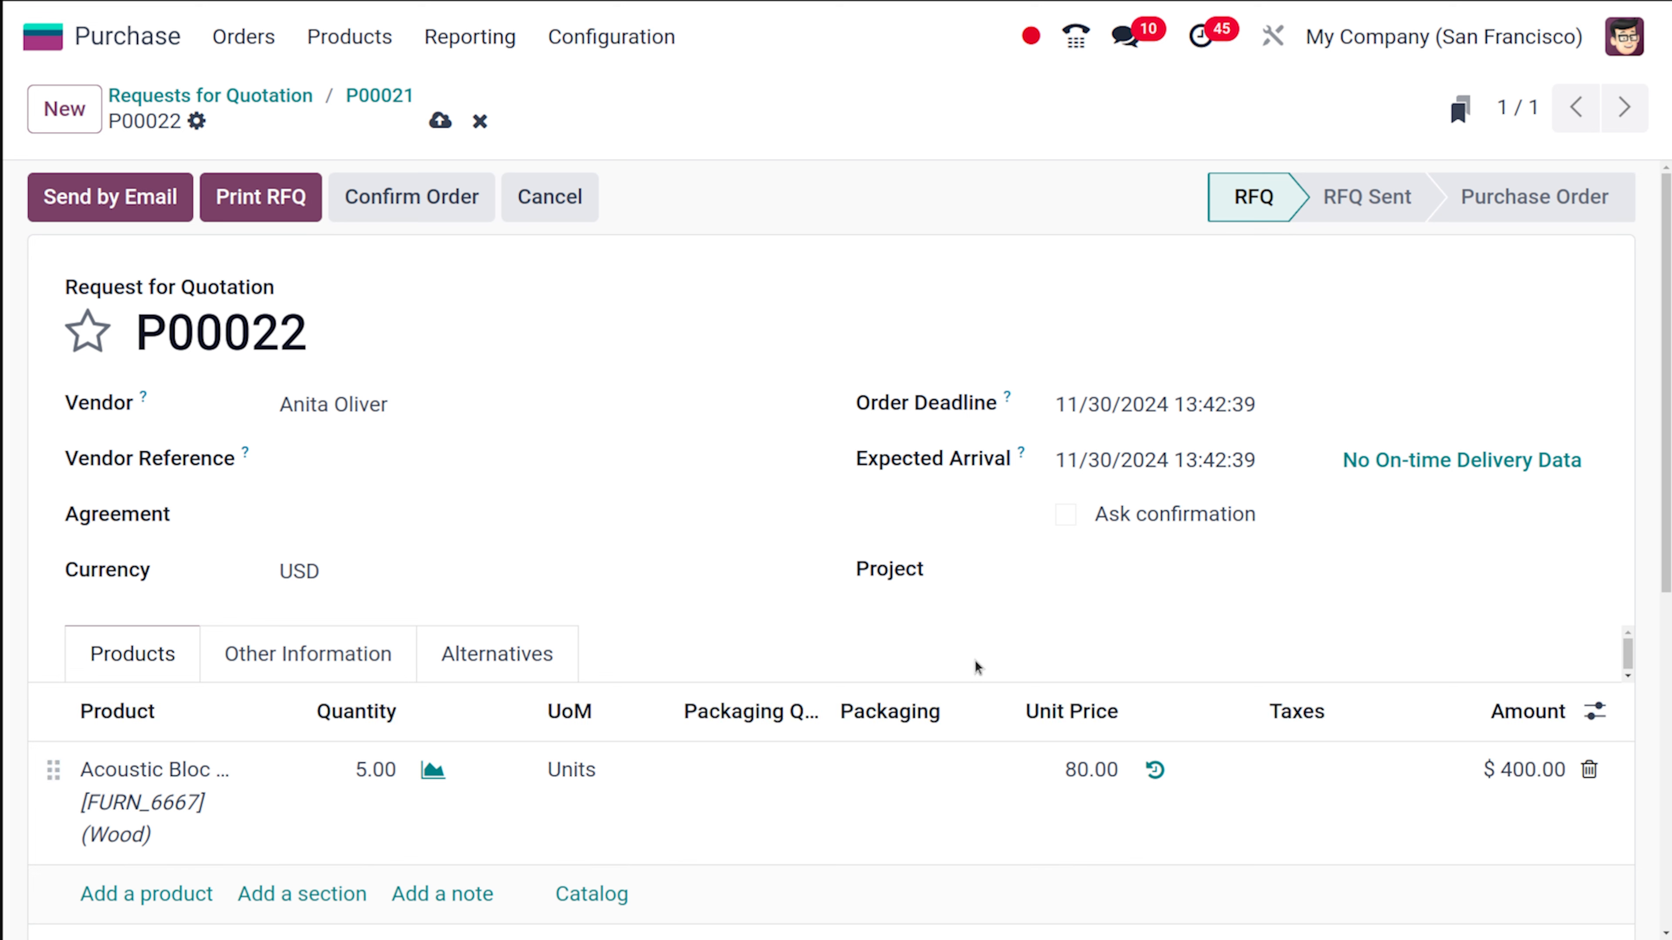
- Create another alternative RFQ for a third individual vendor, with the products copied over
click(476, 675)
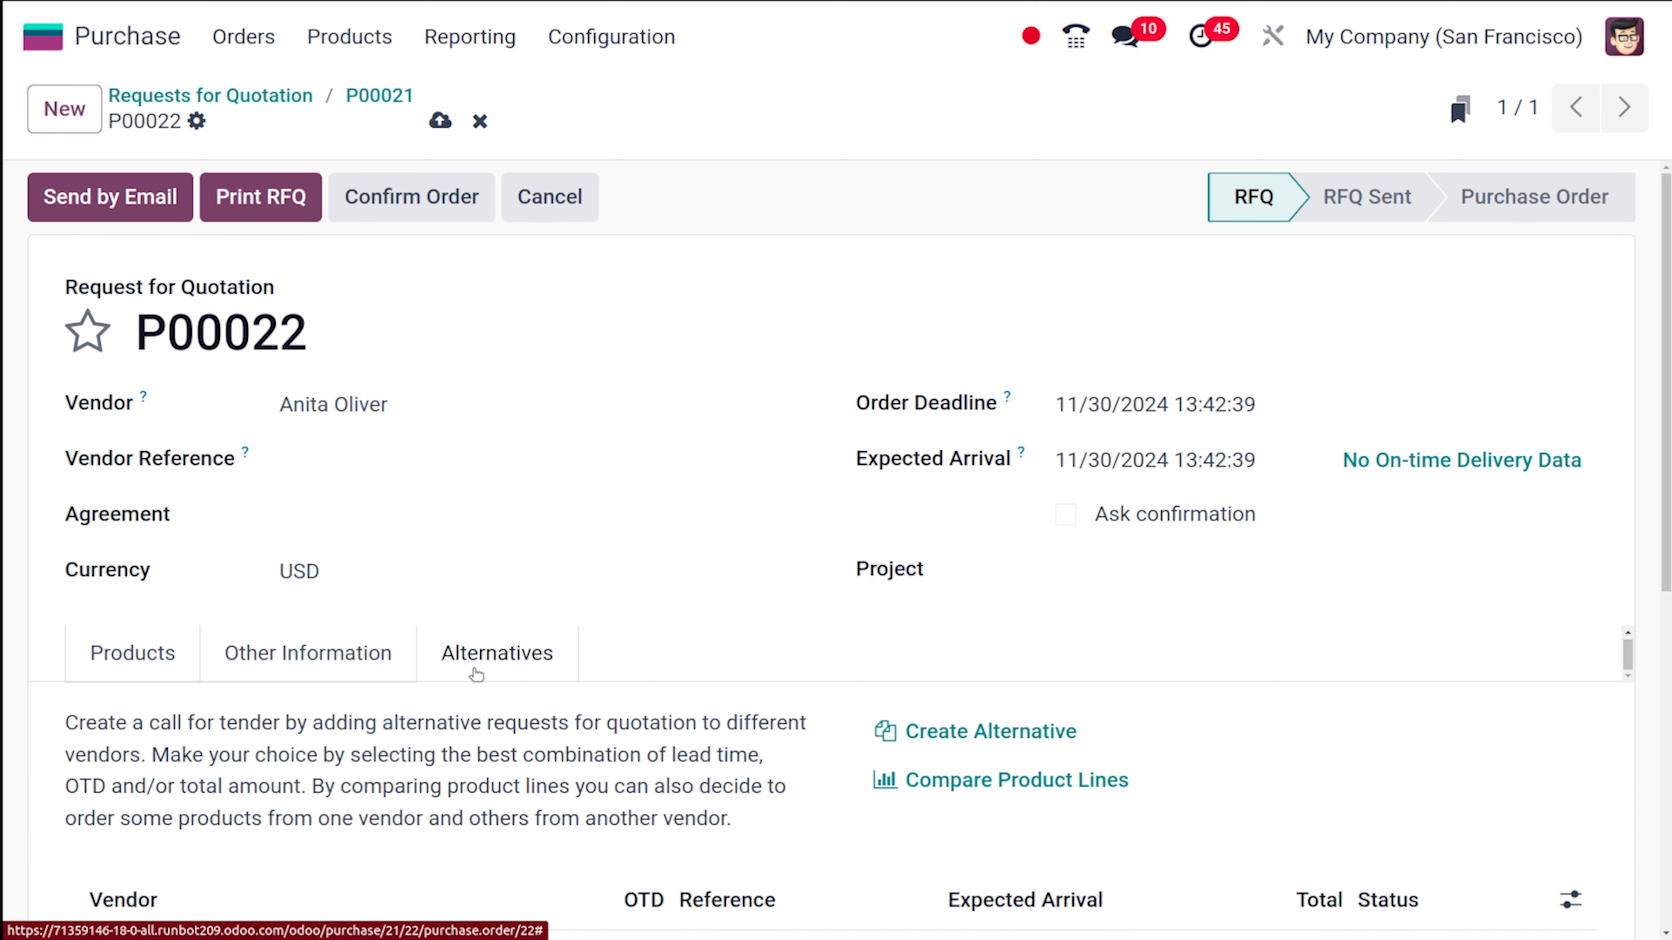
scroll(474, 676, down, 8)
scroll(474, 676, up, 4)
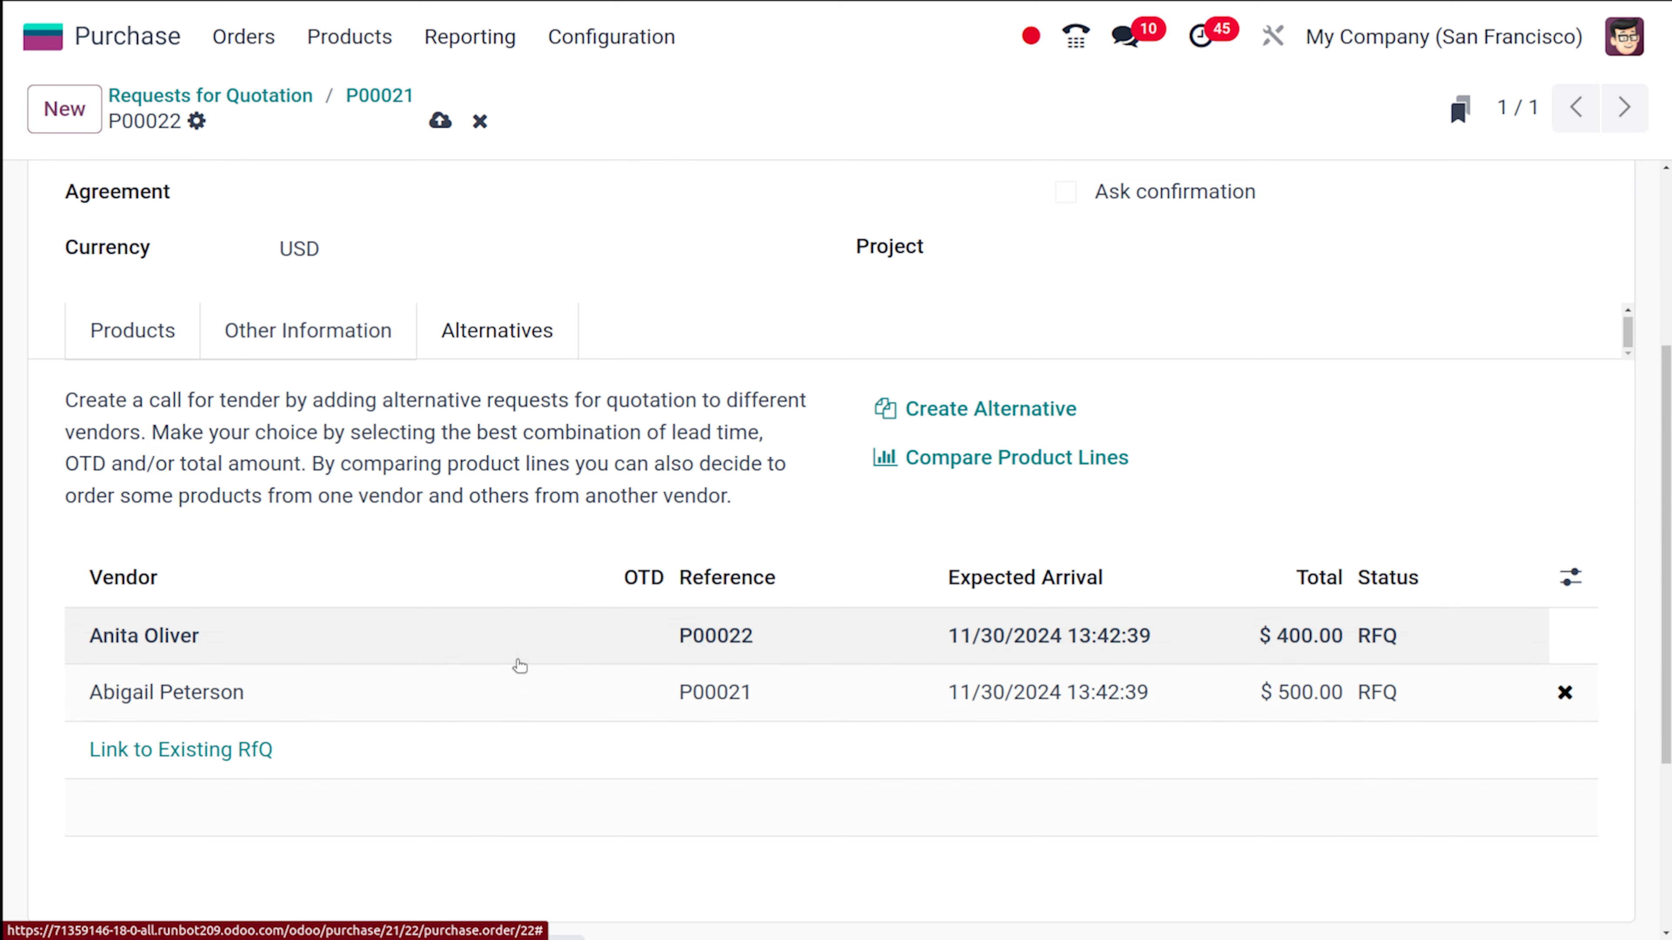
click(949, 404)
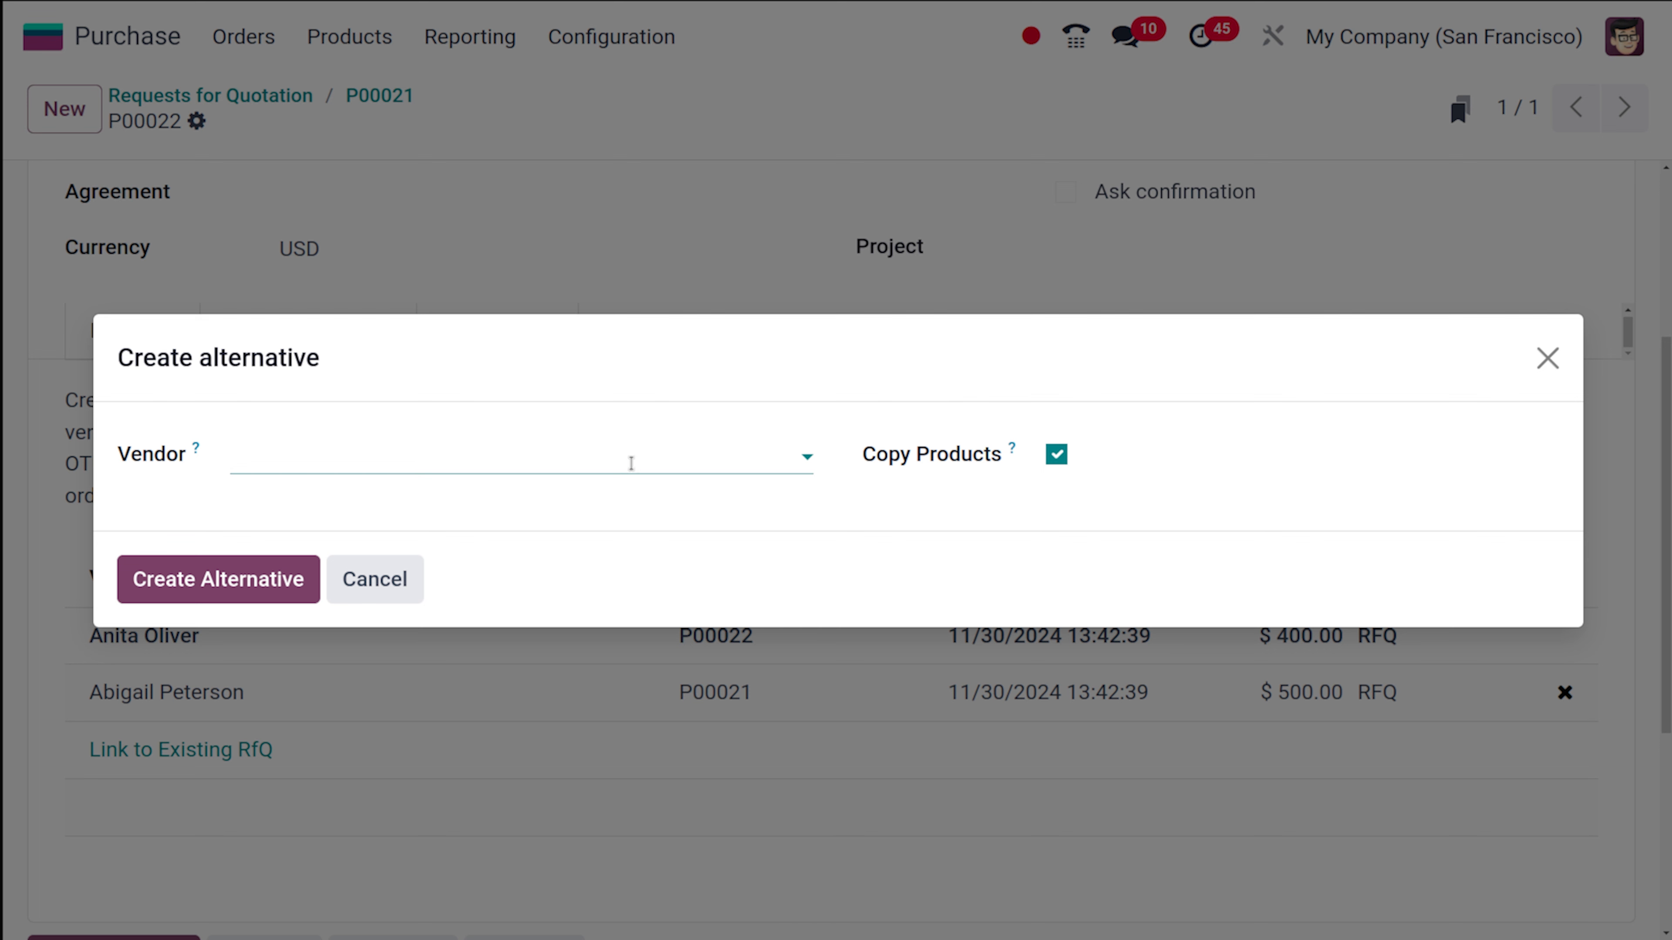
click(627, 460)
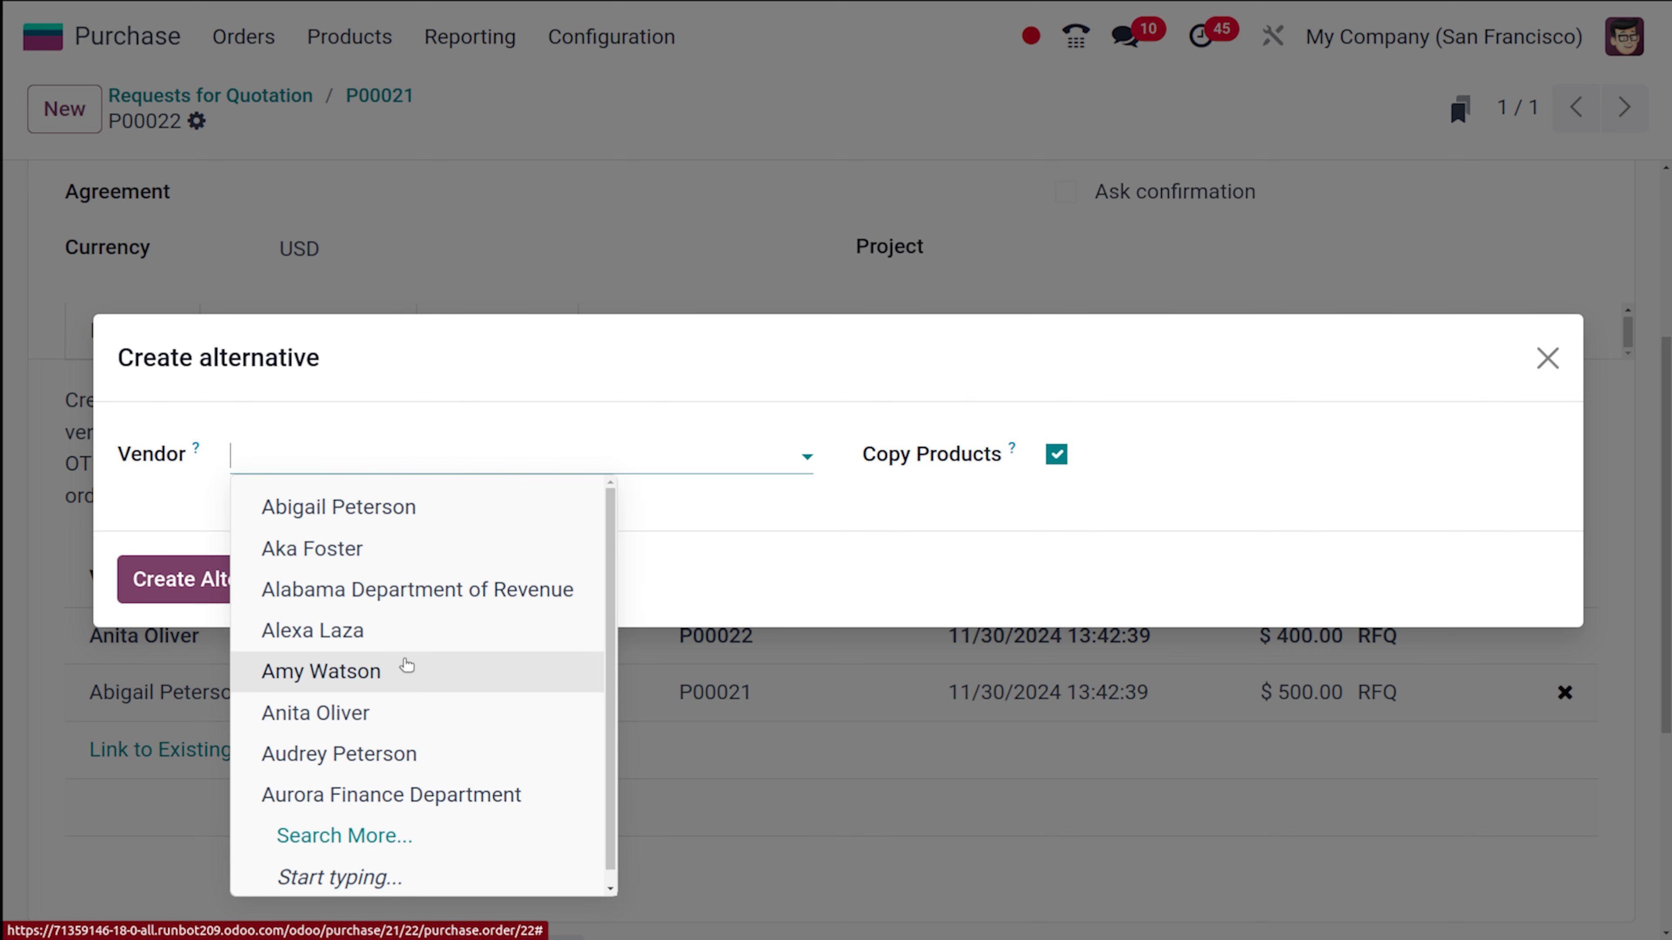
click(397, 627)
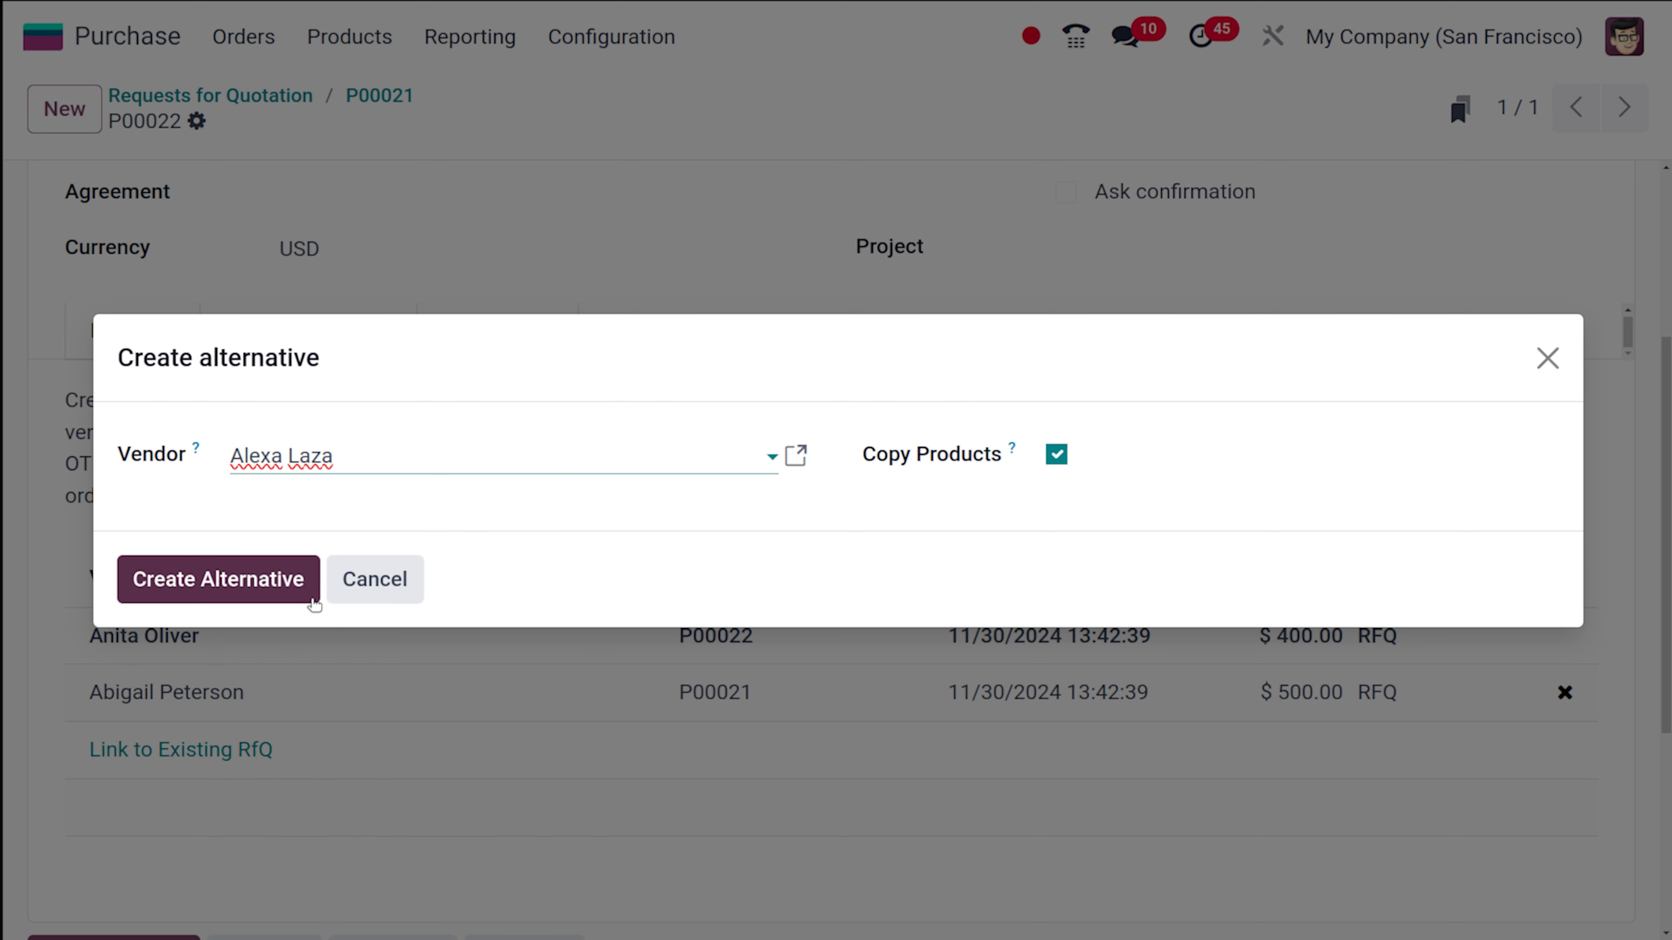
click(256, 599)
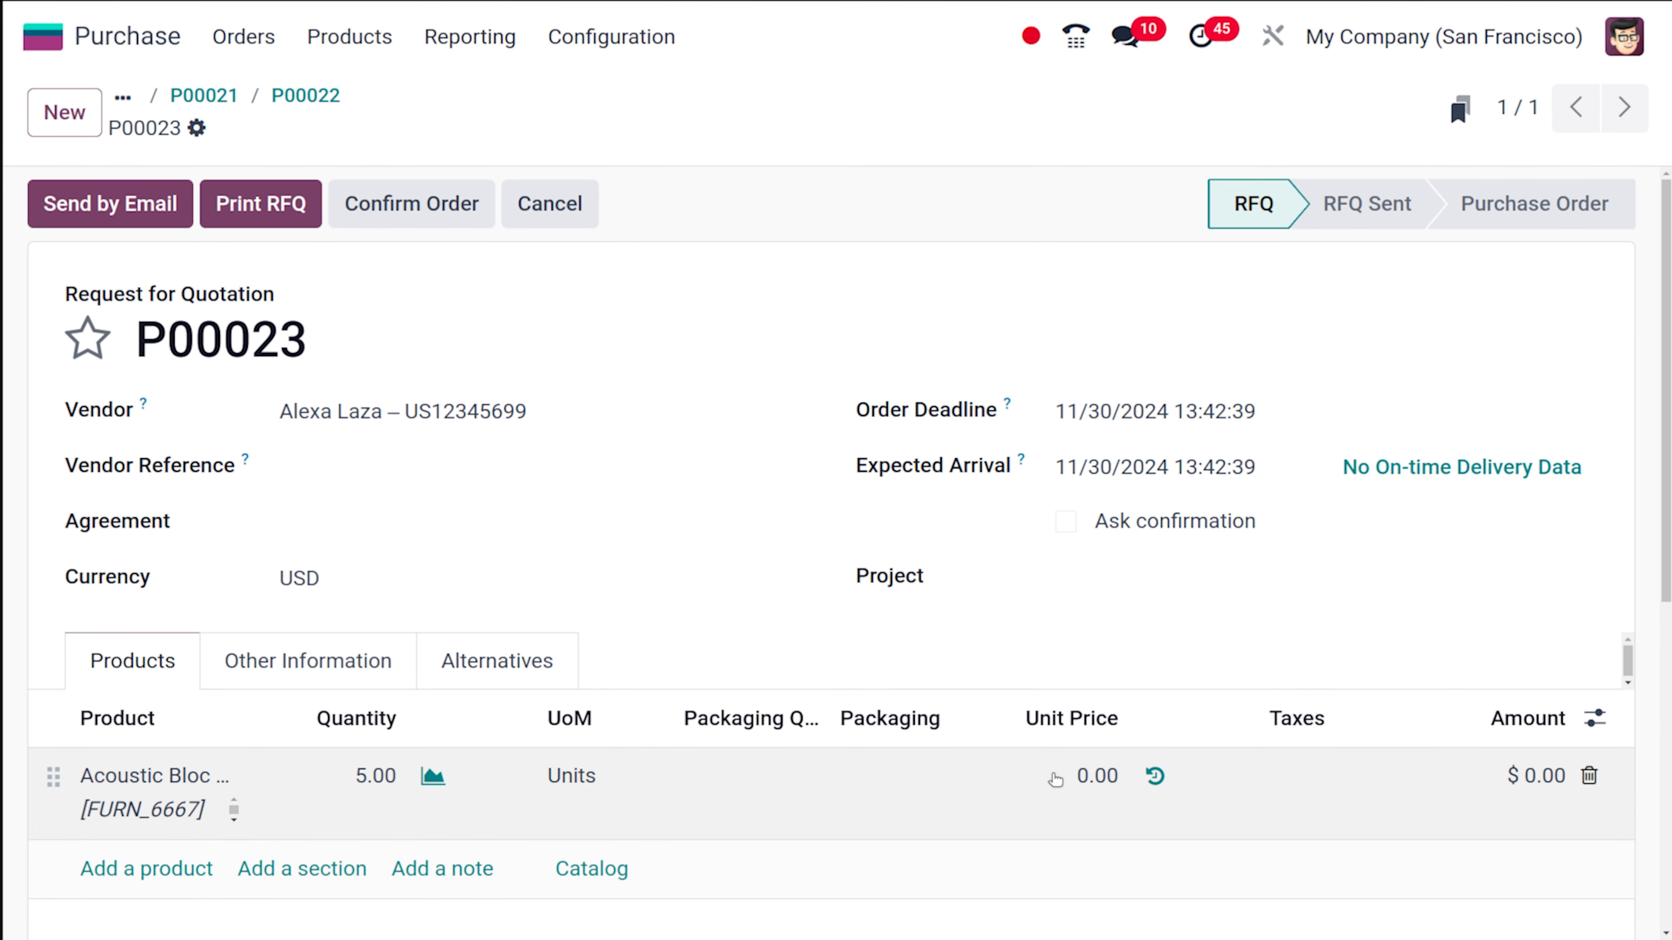
- Set the Acoustic Bloc Screens unit price to 50 on the third vendor's RFQ and show its list of alternatives
click(1052, 775)
text(50)
click(496, 660)
scroll(451, 713, down, 5)
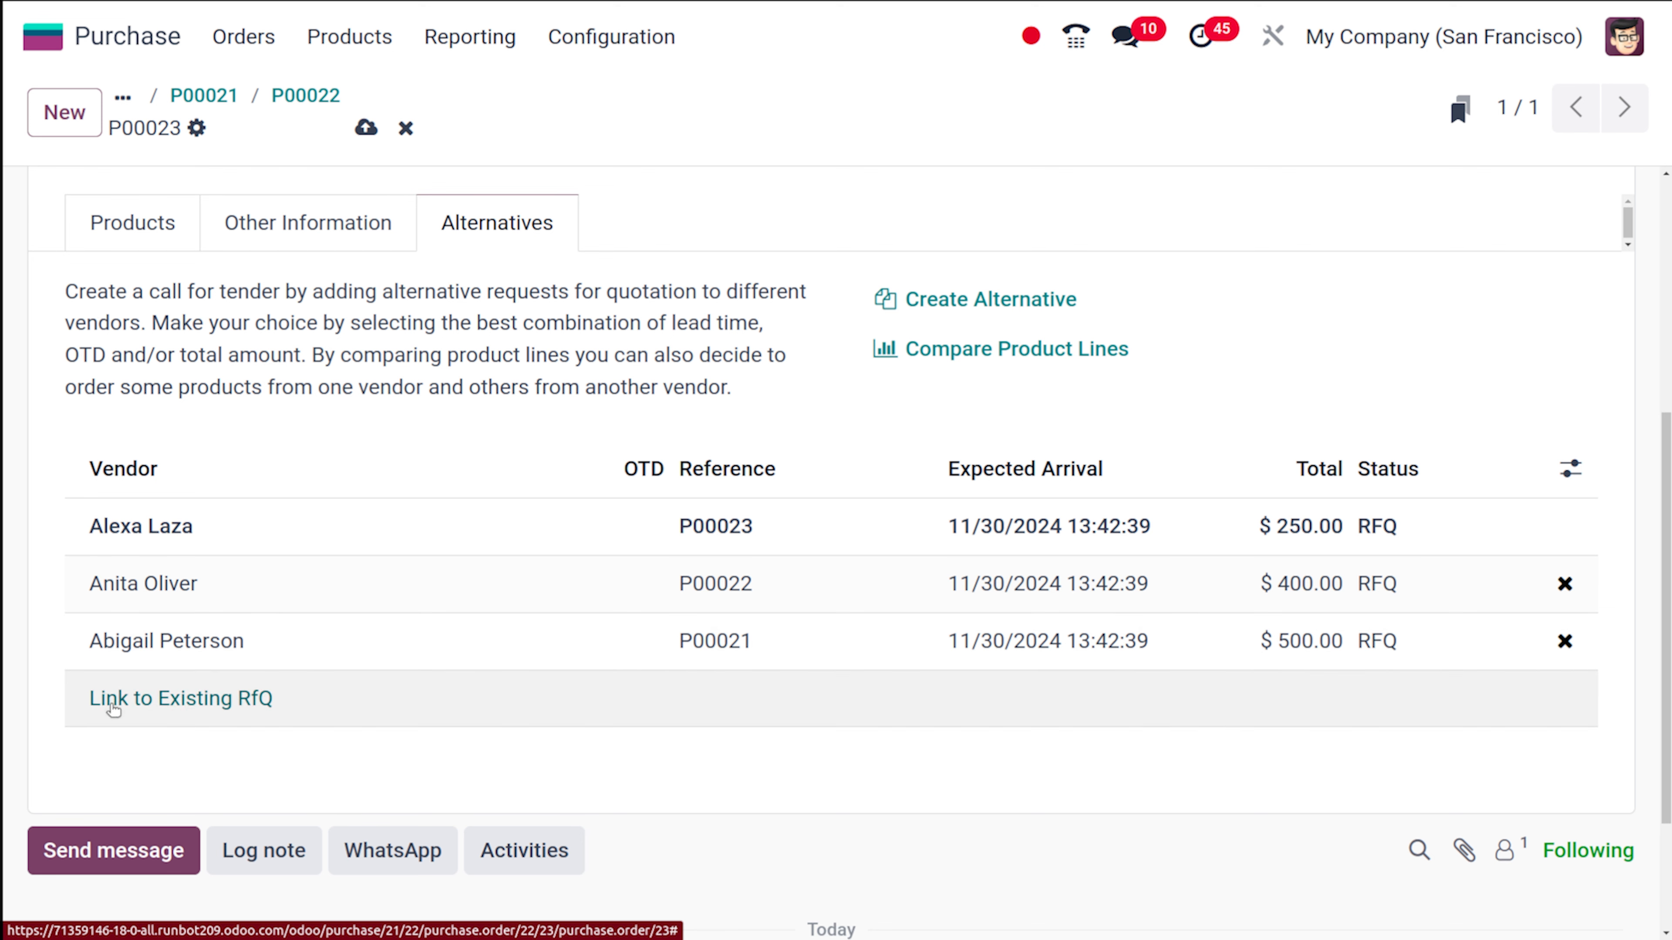
- Link the existing $750.00 Wood Corner RFQ as an alternative, and remove it from the alternatives list again
click(260, 698)
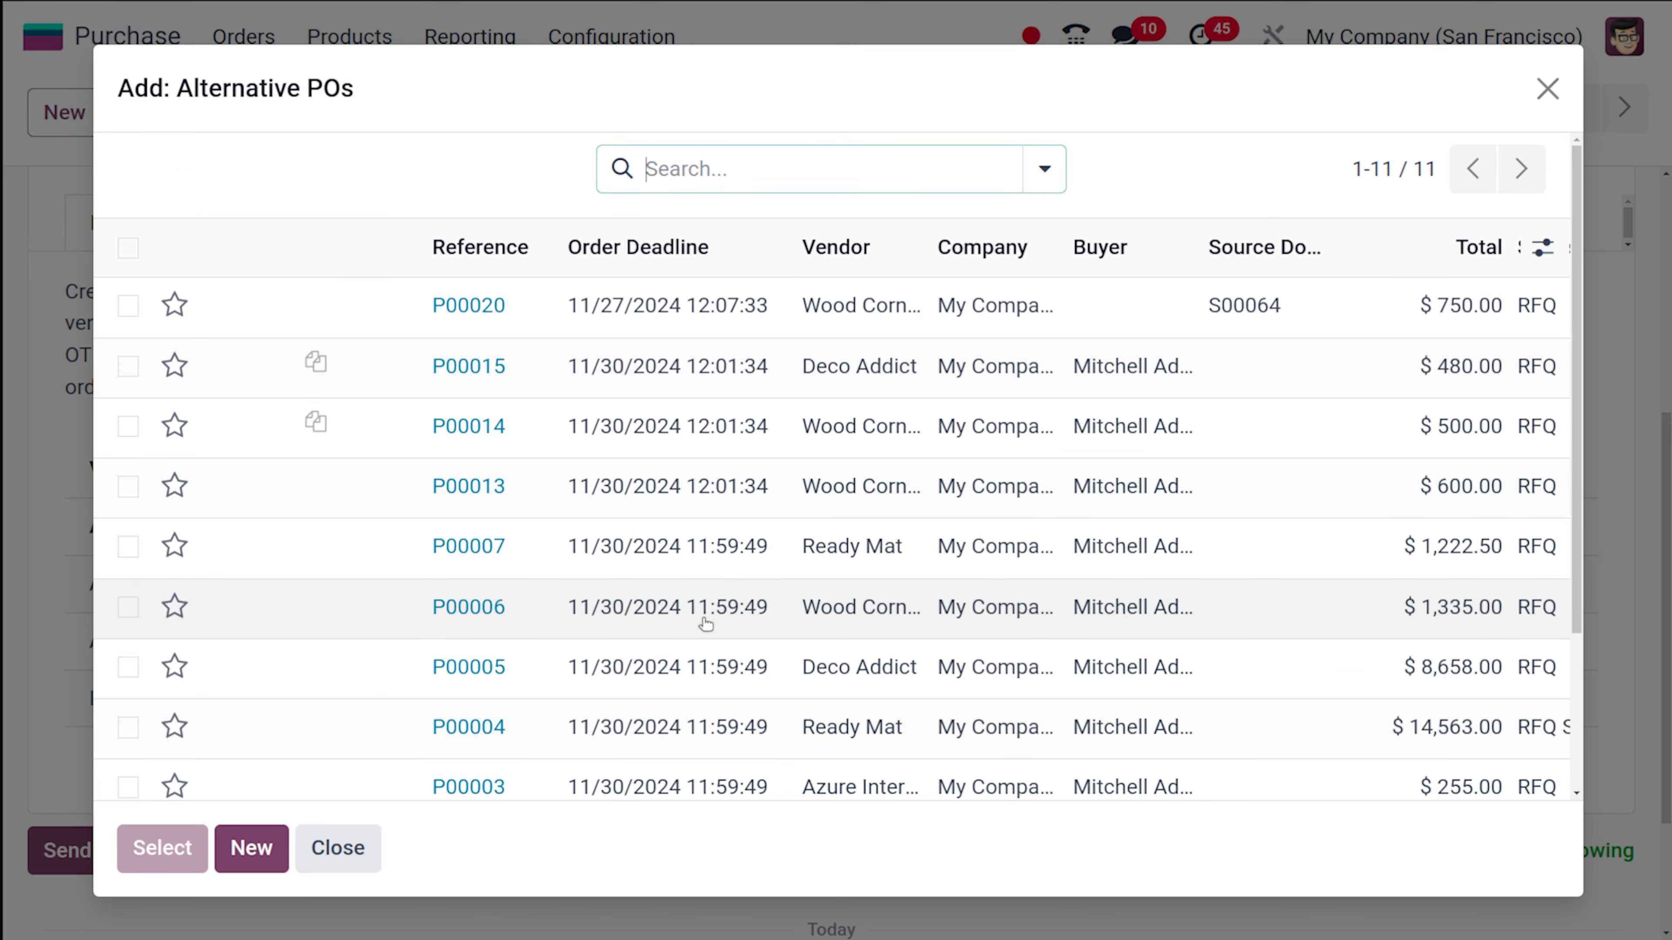
scroll(597, 706, down, 3)
scroll(597, 702, up, 3)
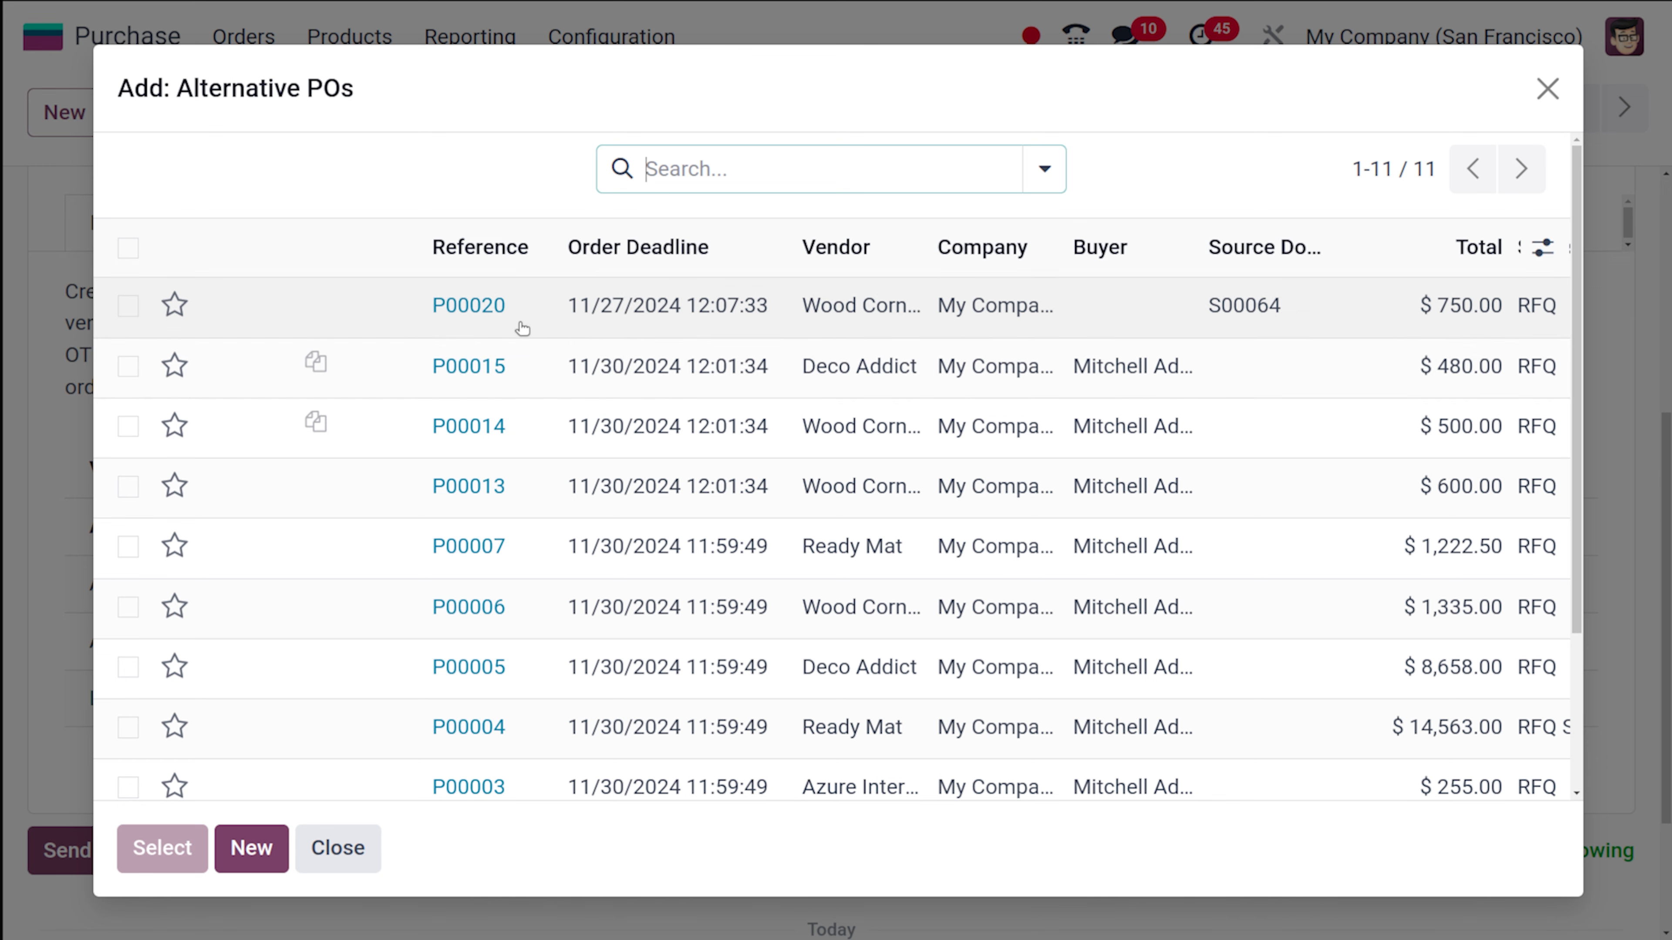
click(261, 307)
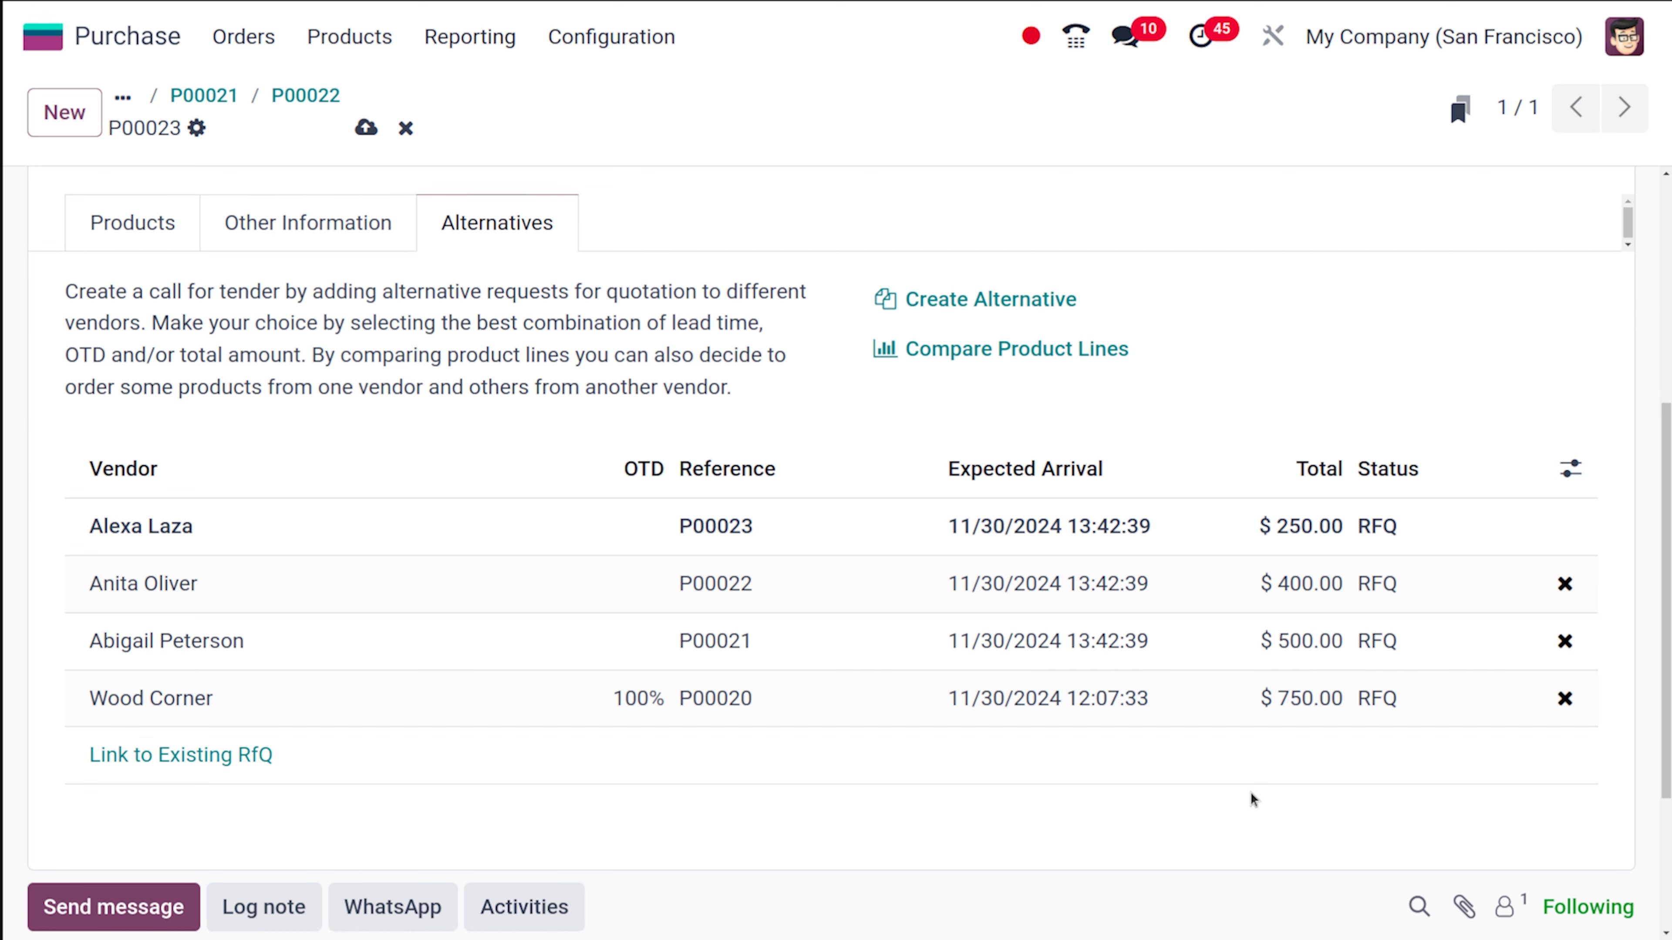
click(1566, 699)
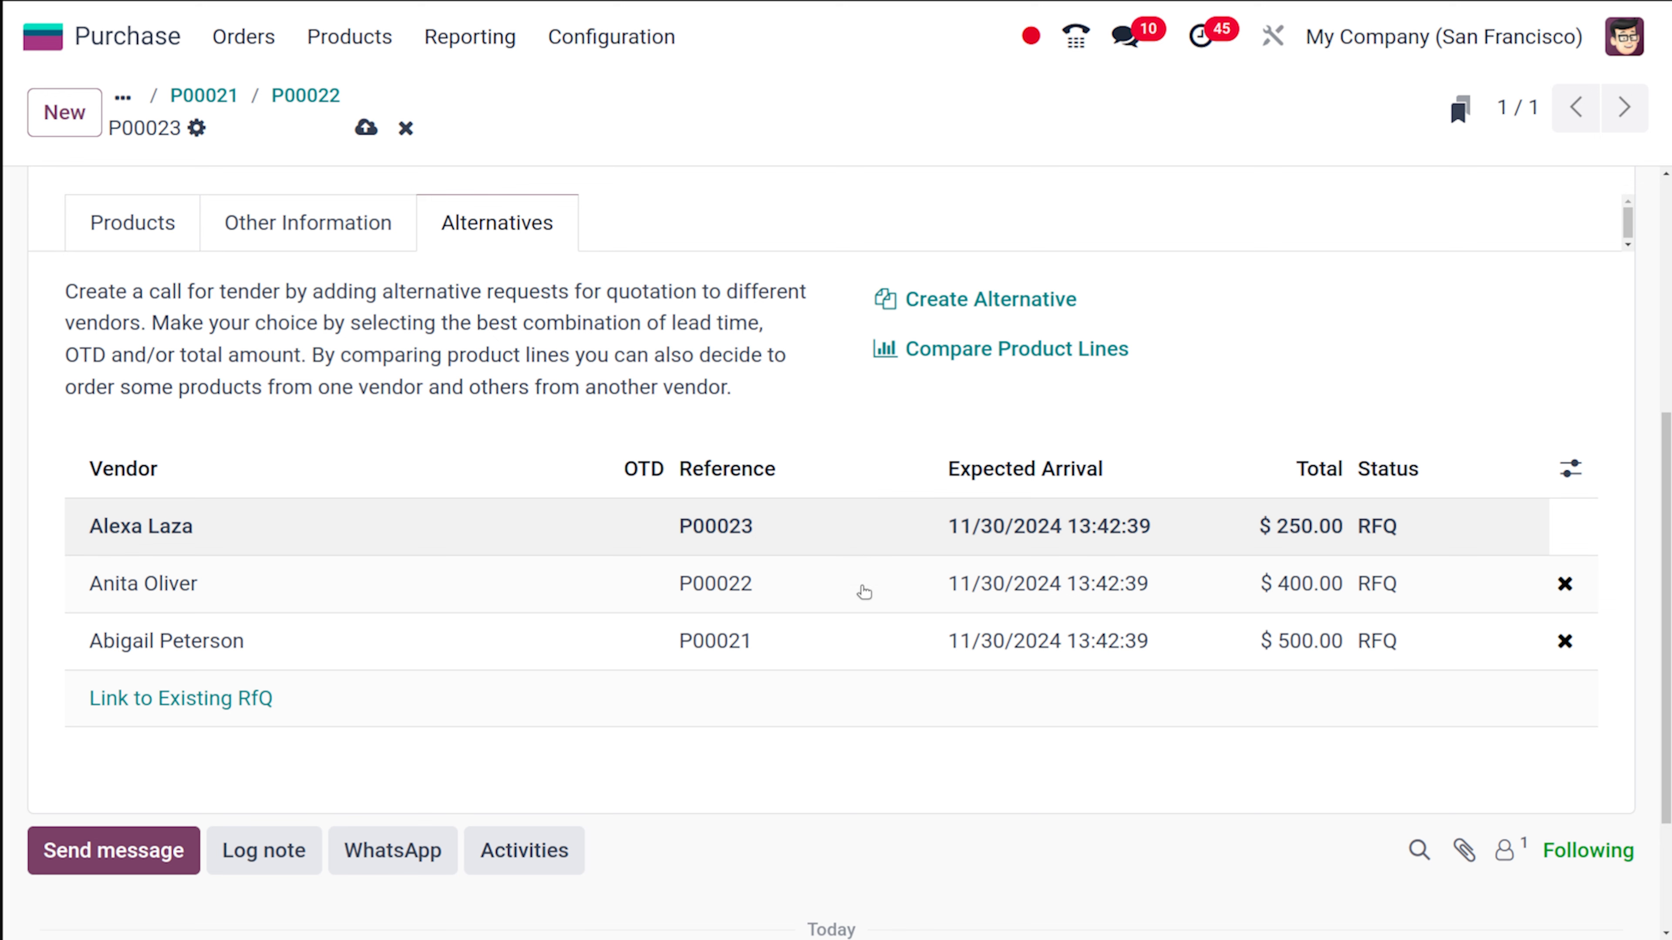
- Compare the product lines of the alternative RFQs and choose the Acoustic Bloc Screens line with the $50.00 unit price
click(962, 352)
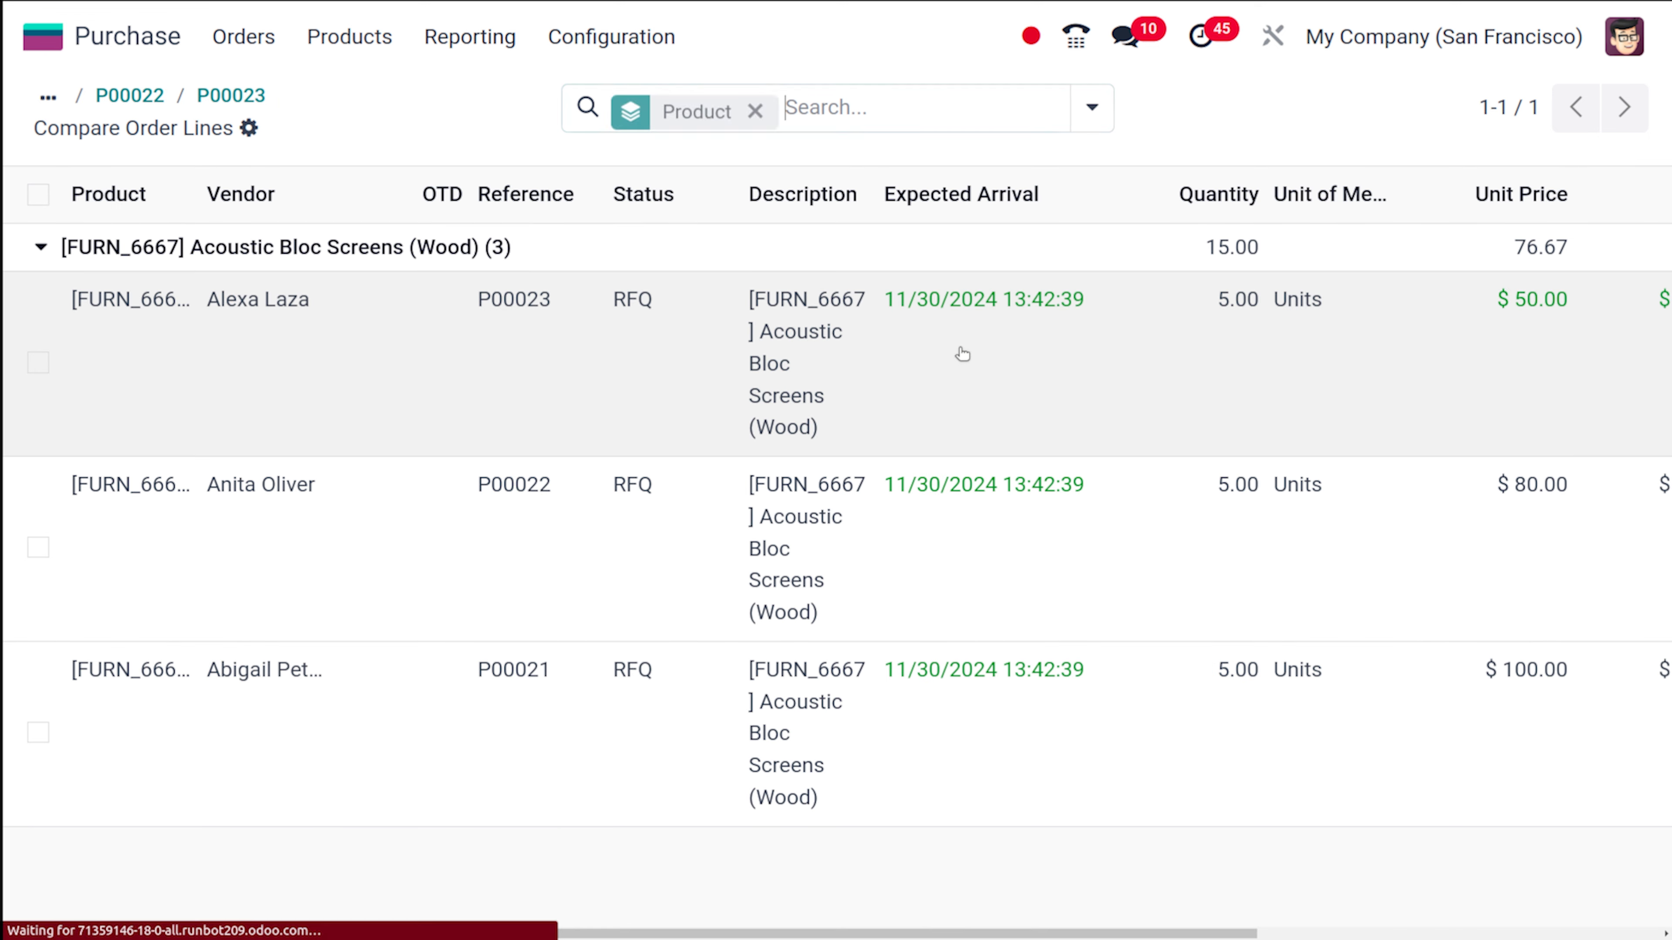
scroll(957, 519, right, 4)
scroll(957, 520, right, 3)
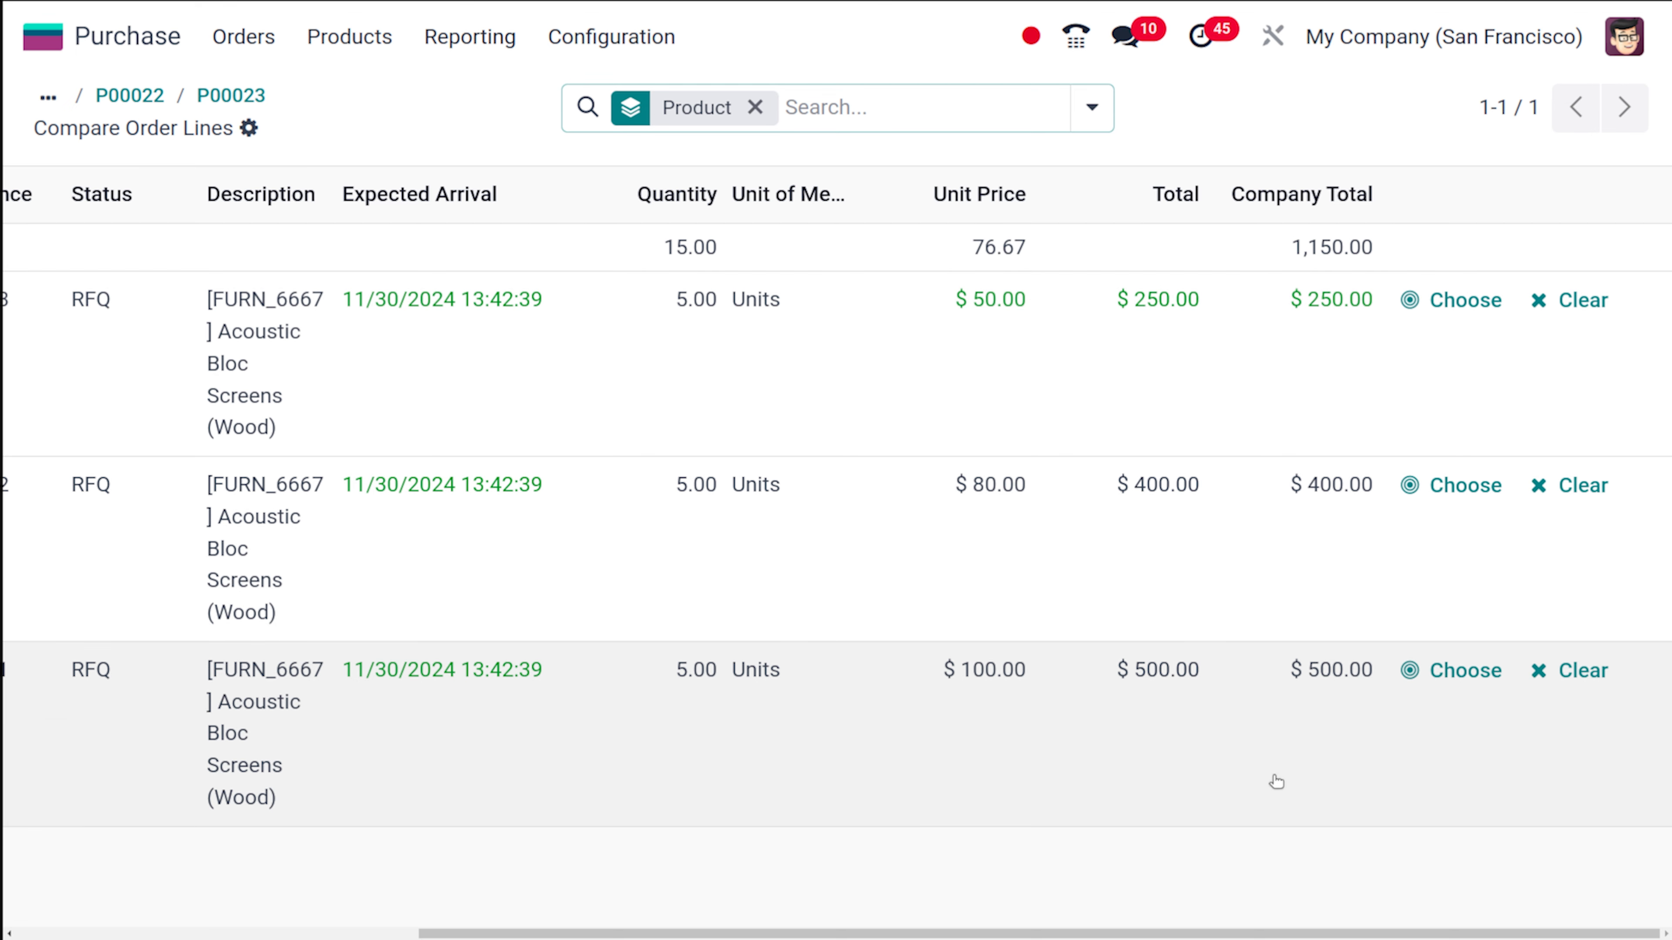
scroll(566, 386, left, 8)
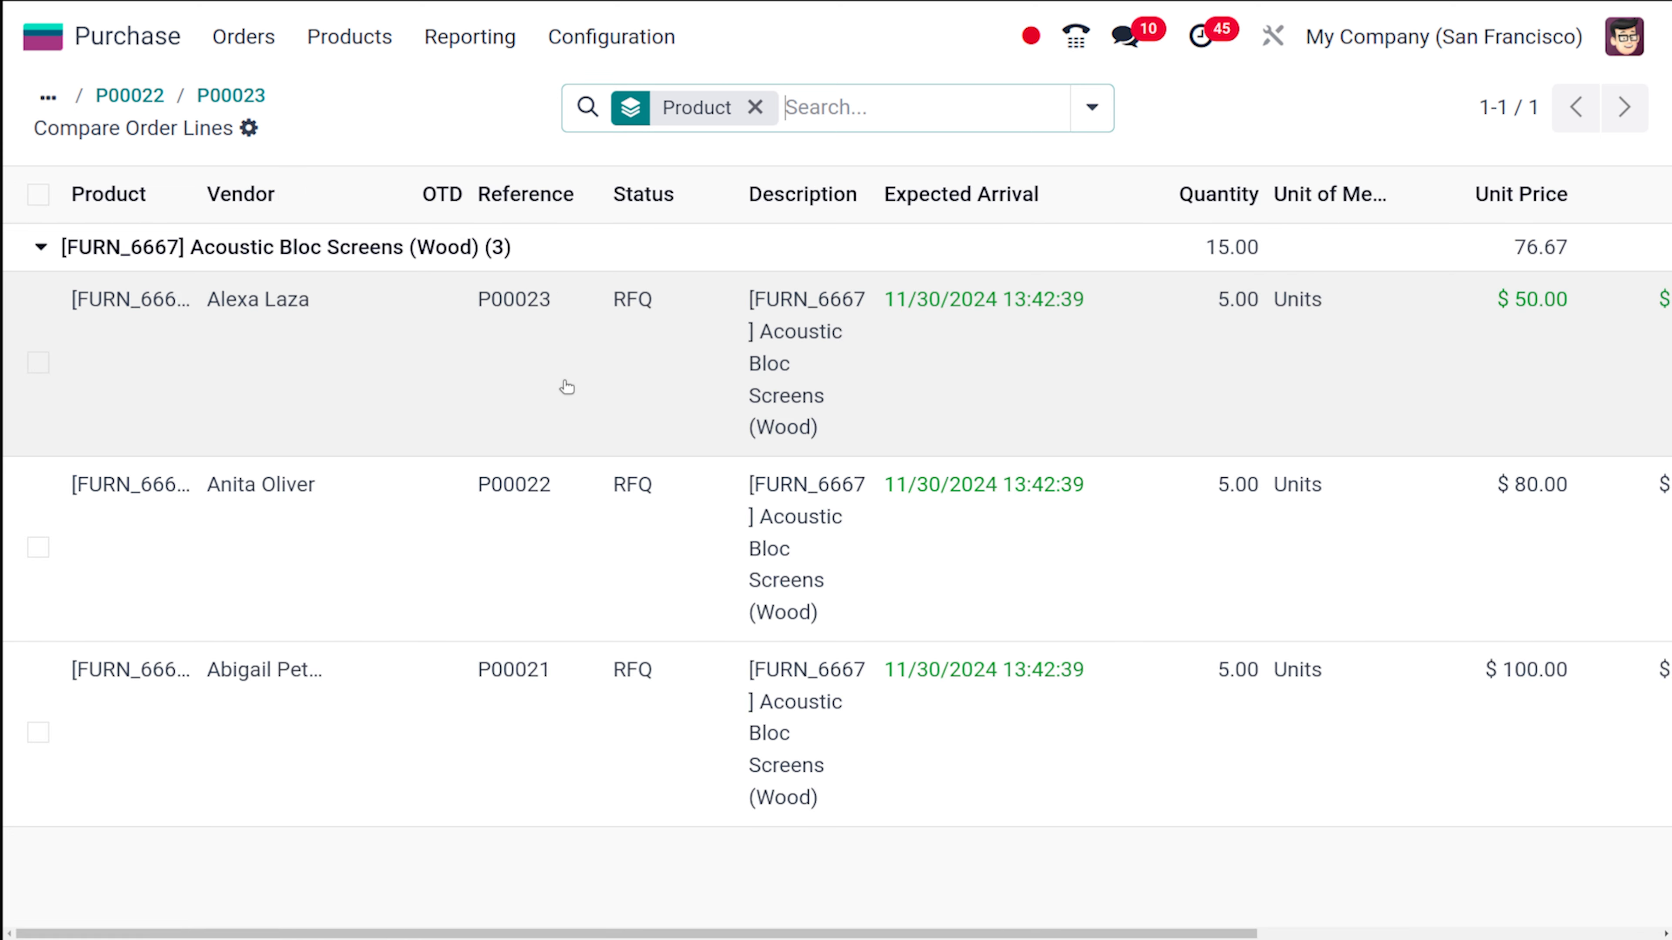
scroll(597, 489, right, 8)
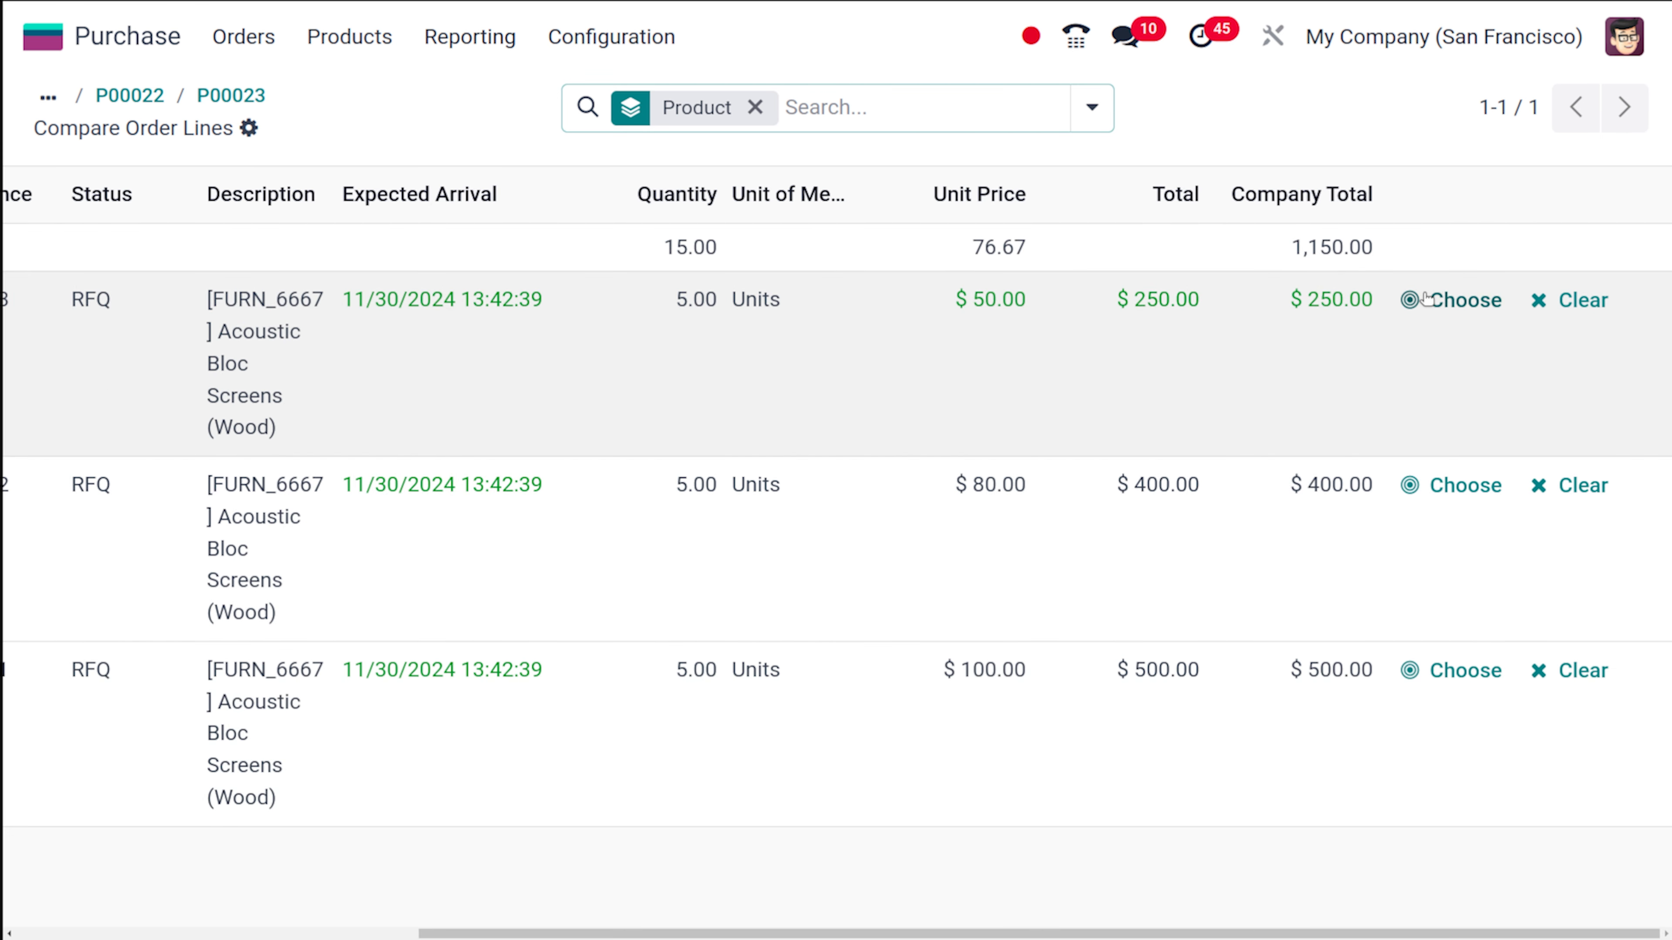
click(1415, 301)
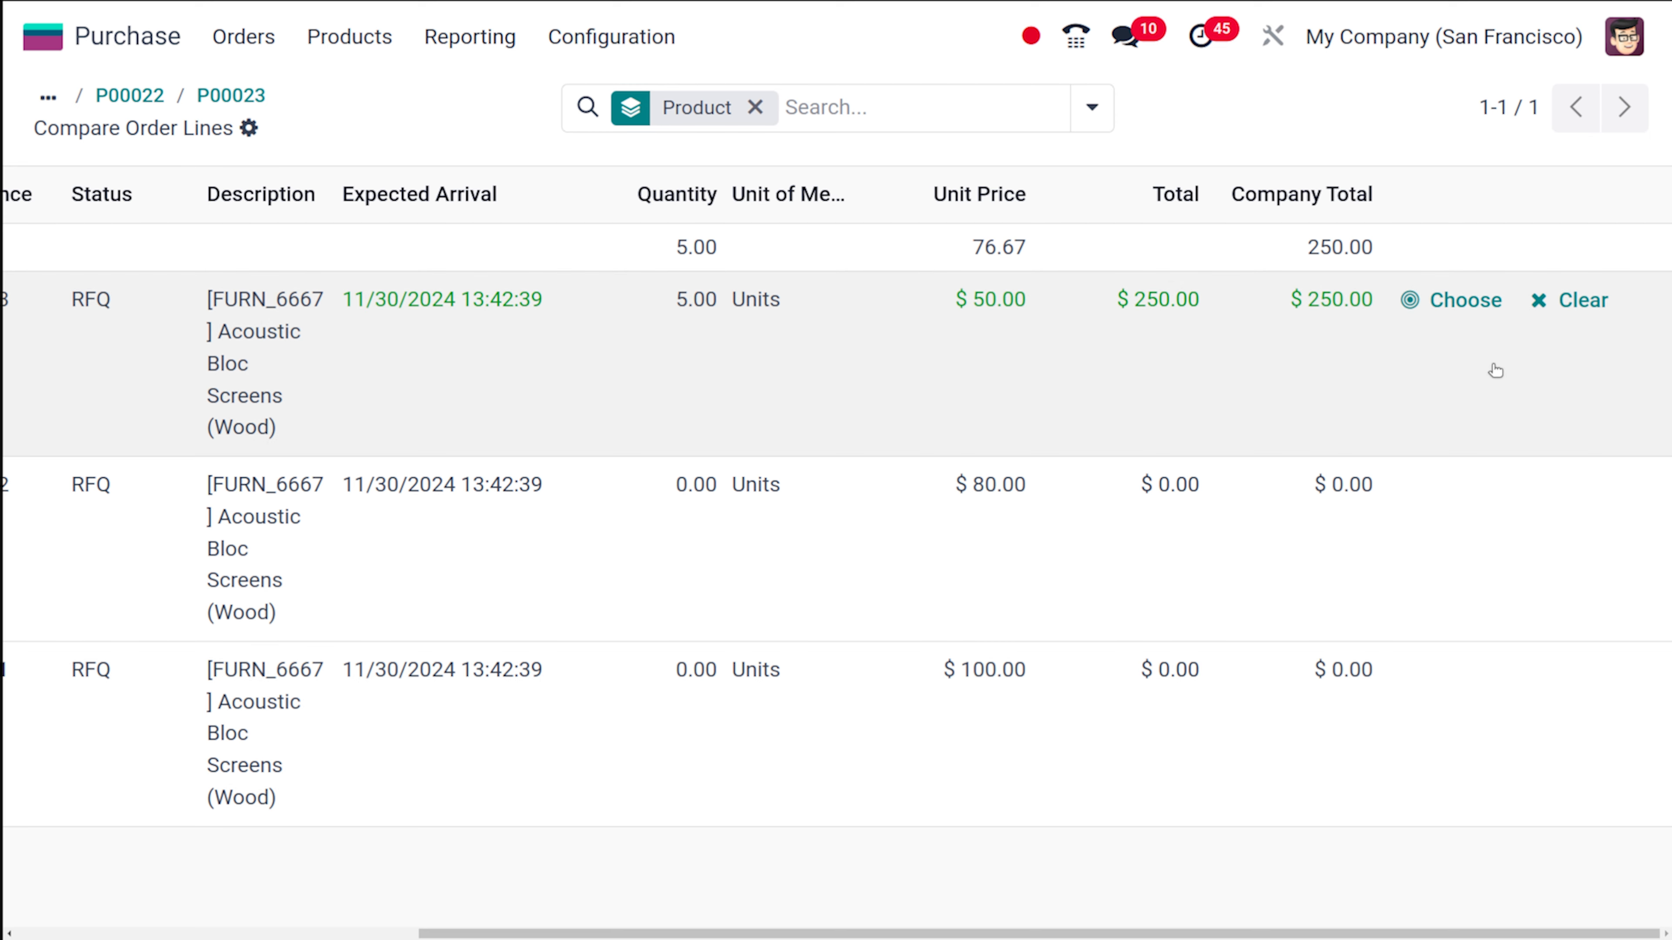
scroll(821, 701, left, 5)
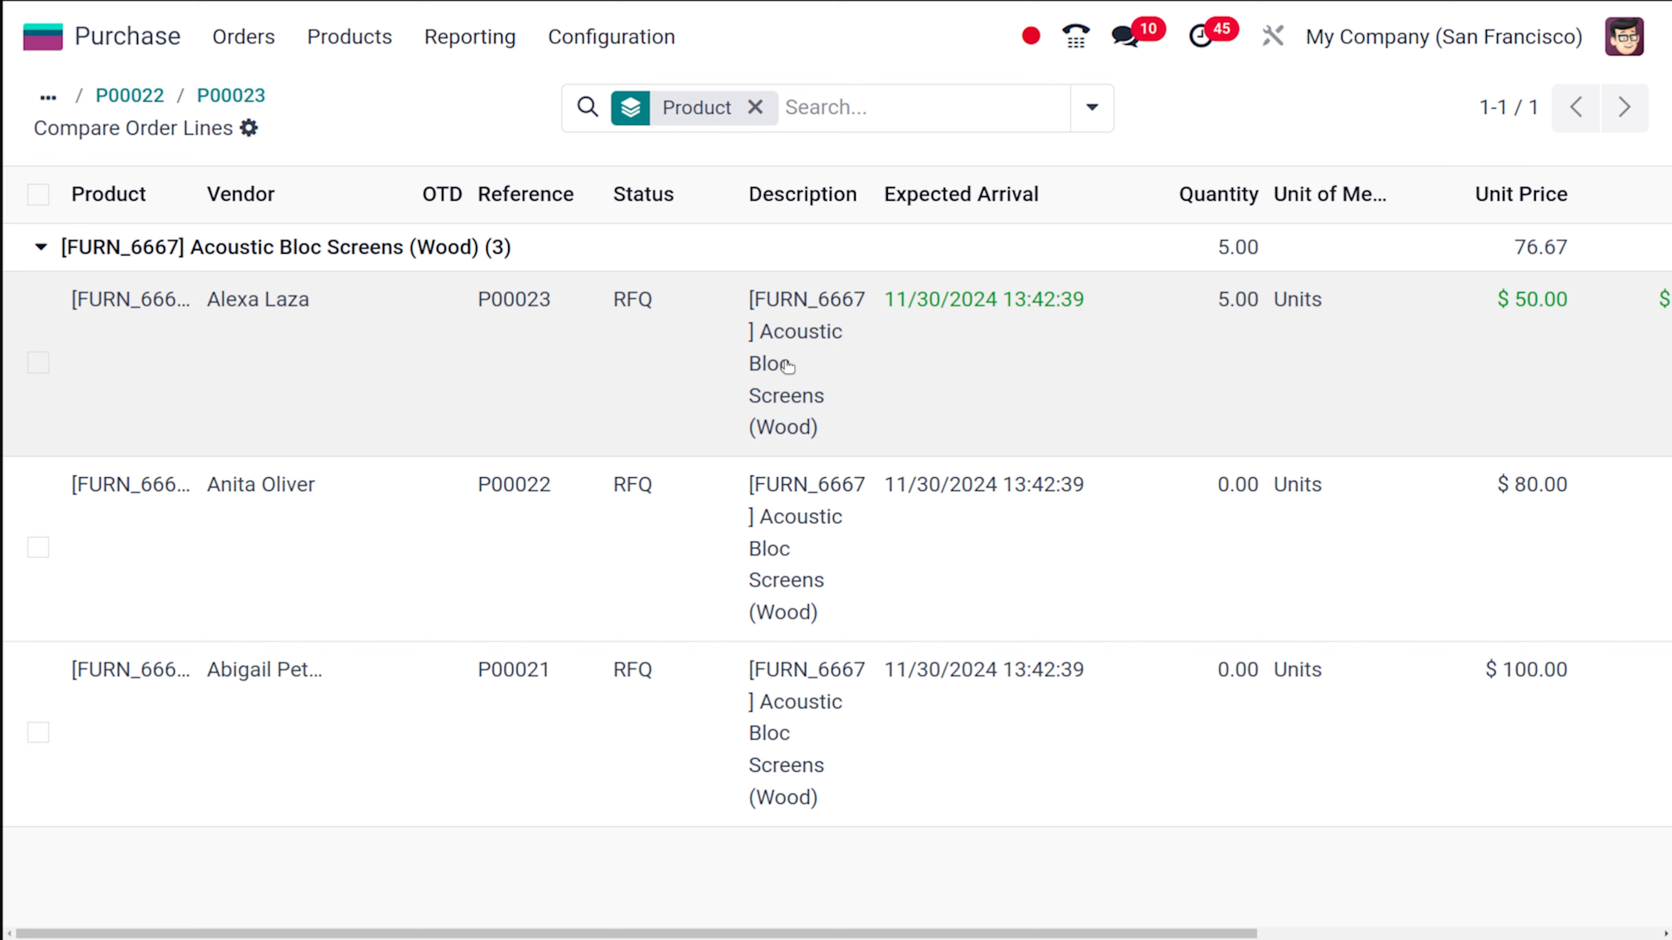
- Return to the chosen vendor's RFQ and confirm the order, cancelling the alternative RFQs
click(203, 96)
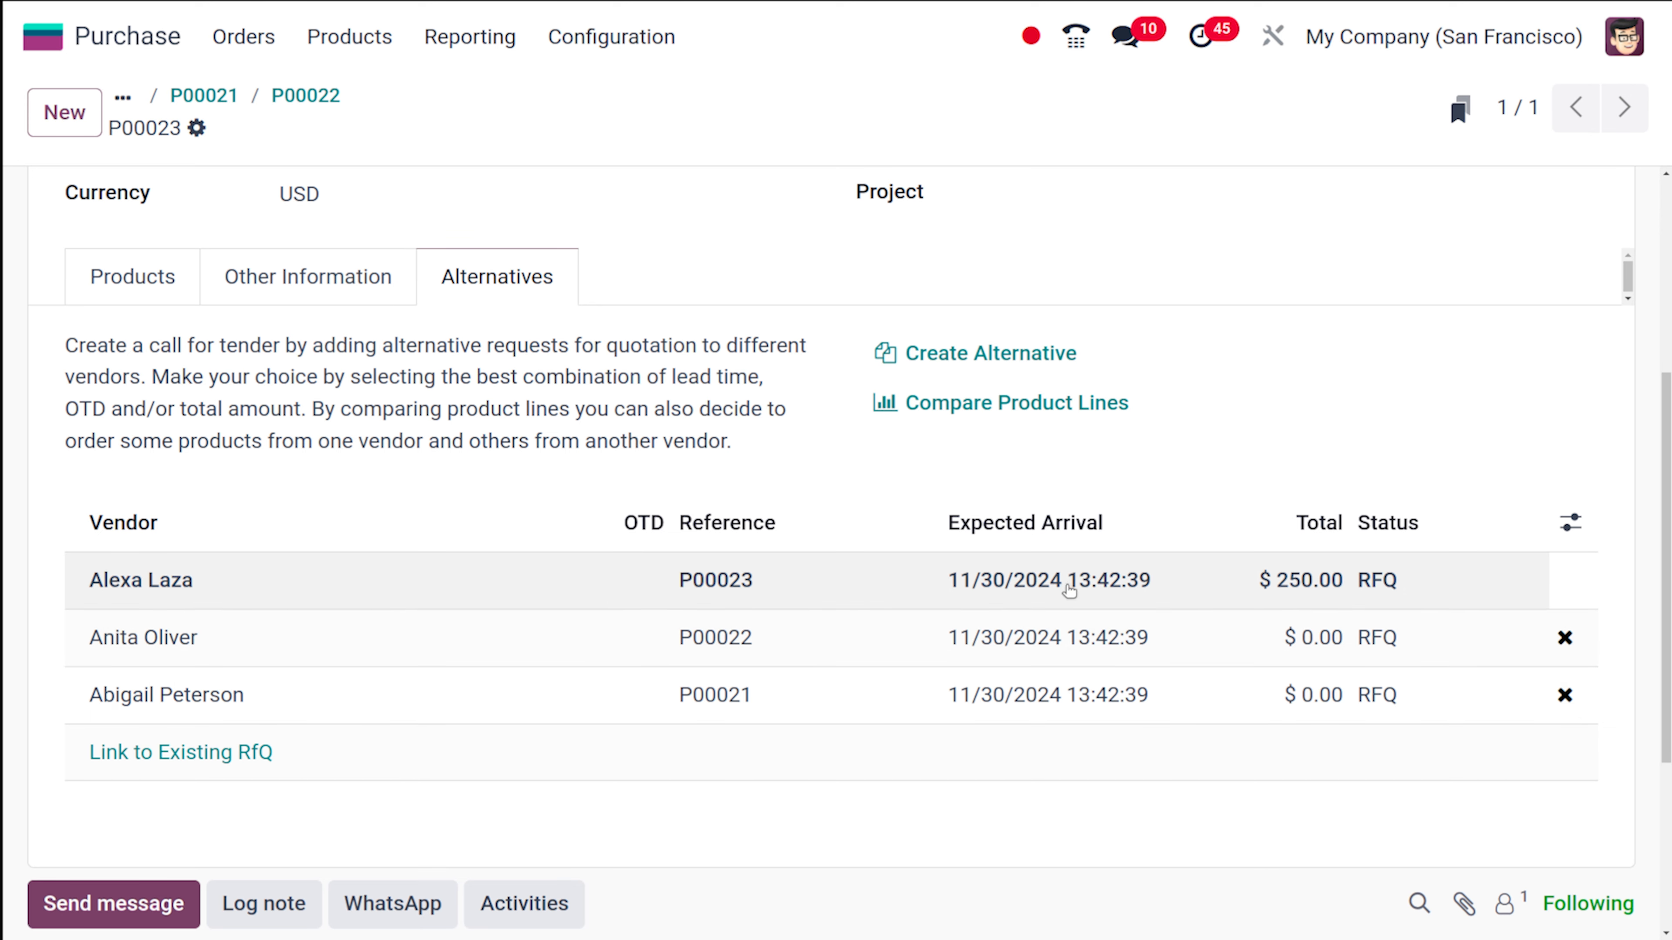
scroll(1097, 488, up, 5)
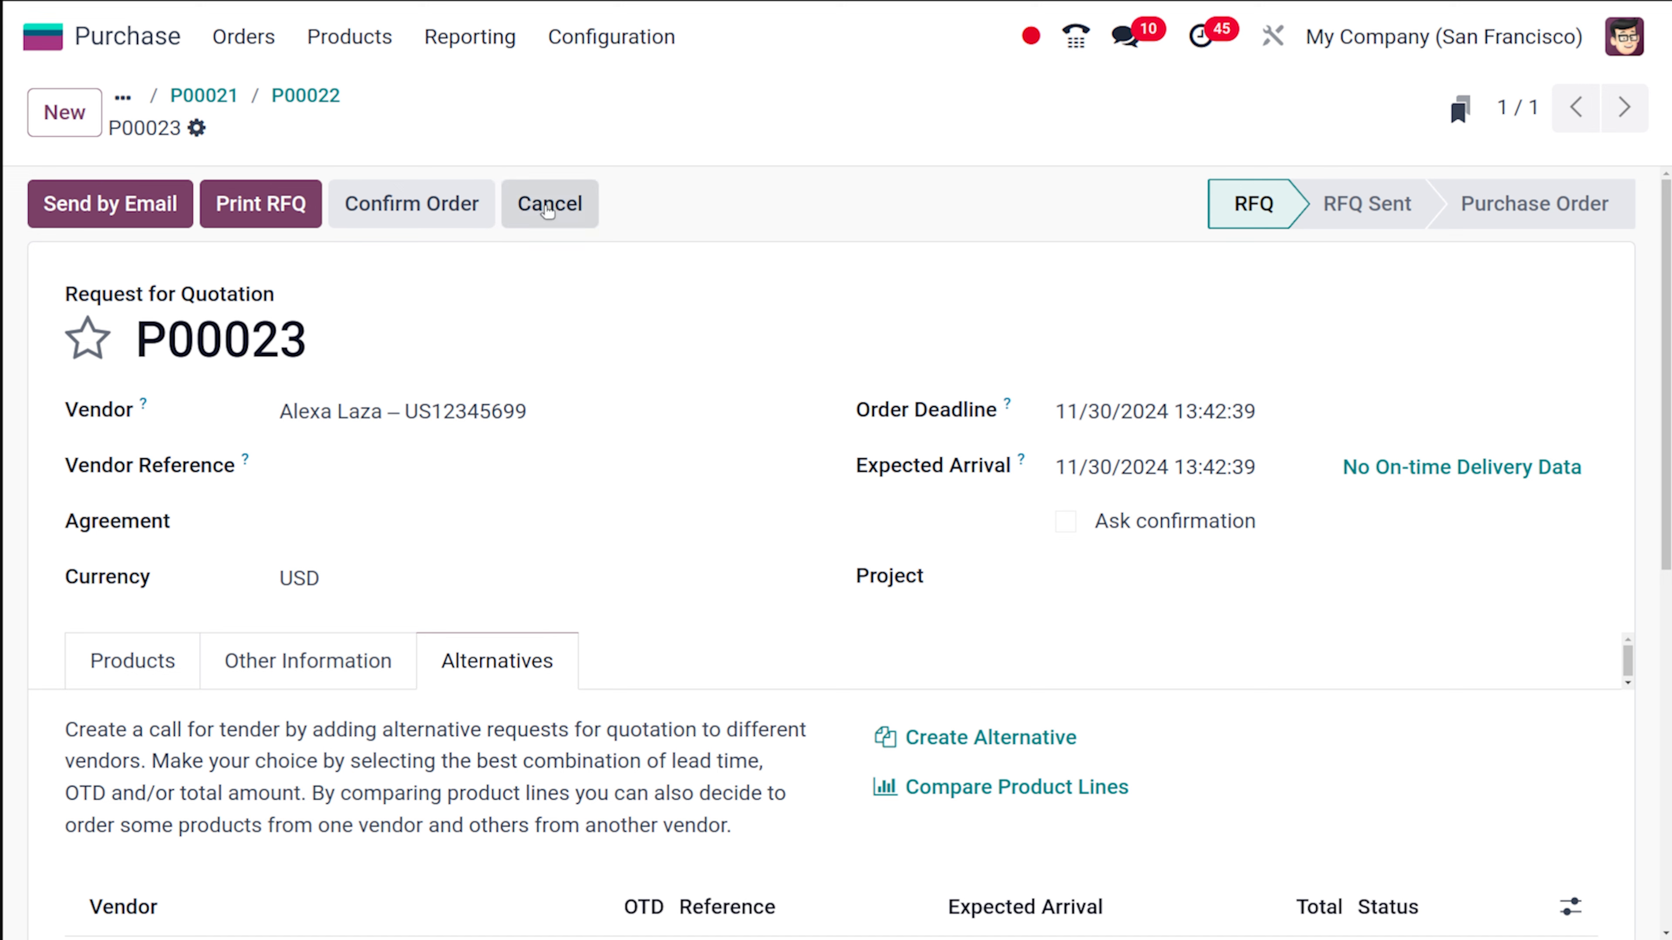
click(403, 203)
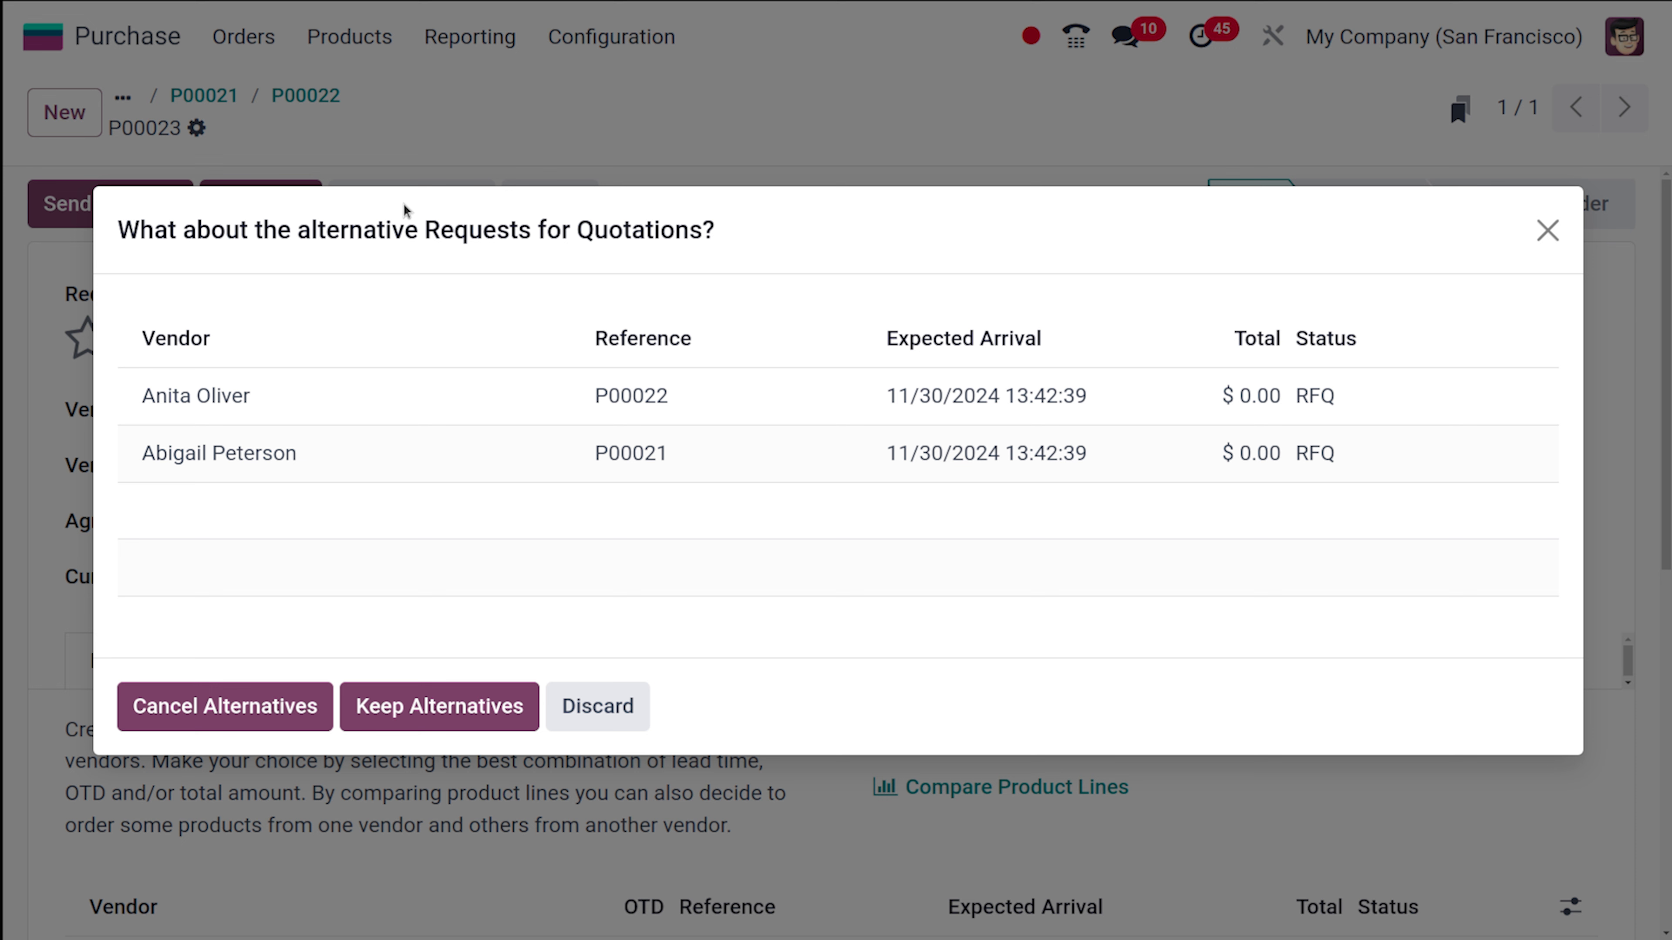
click(240, 701)
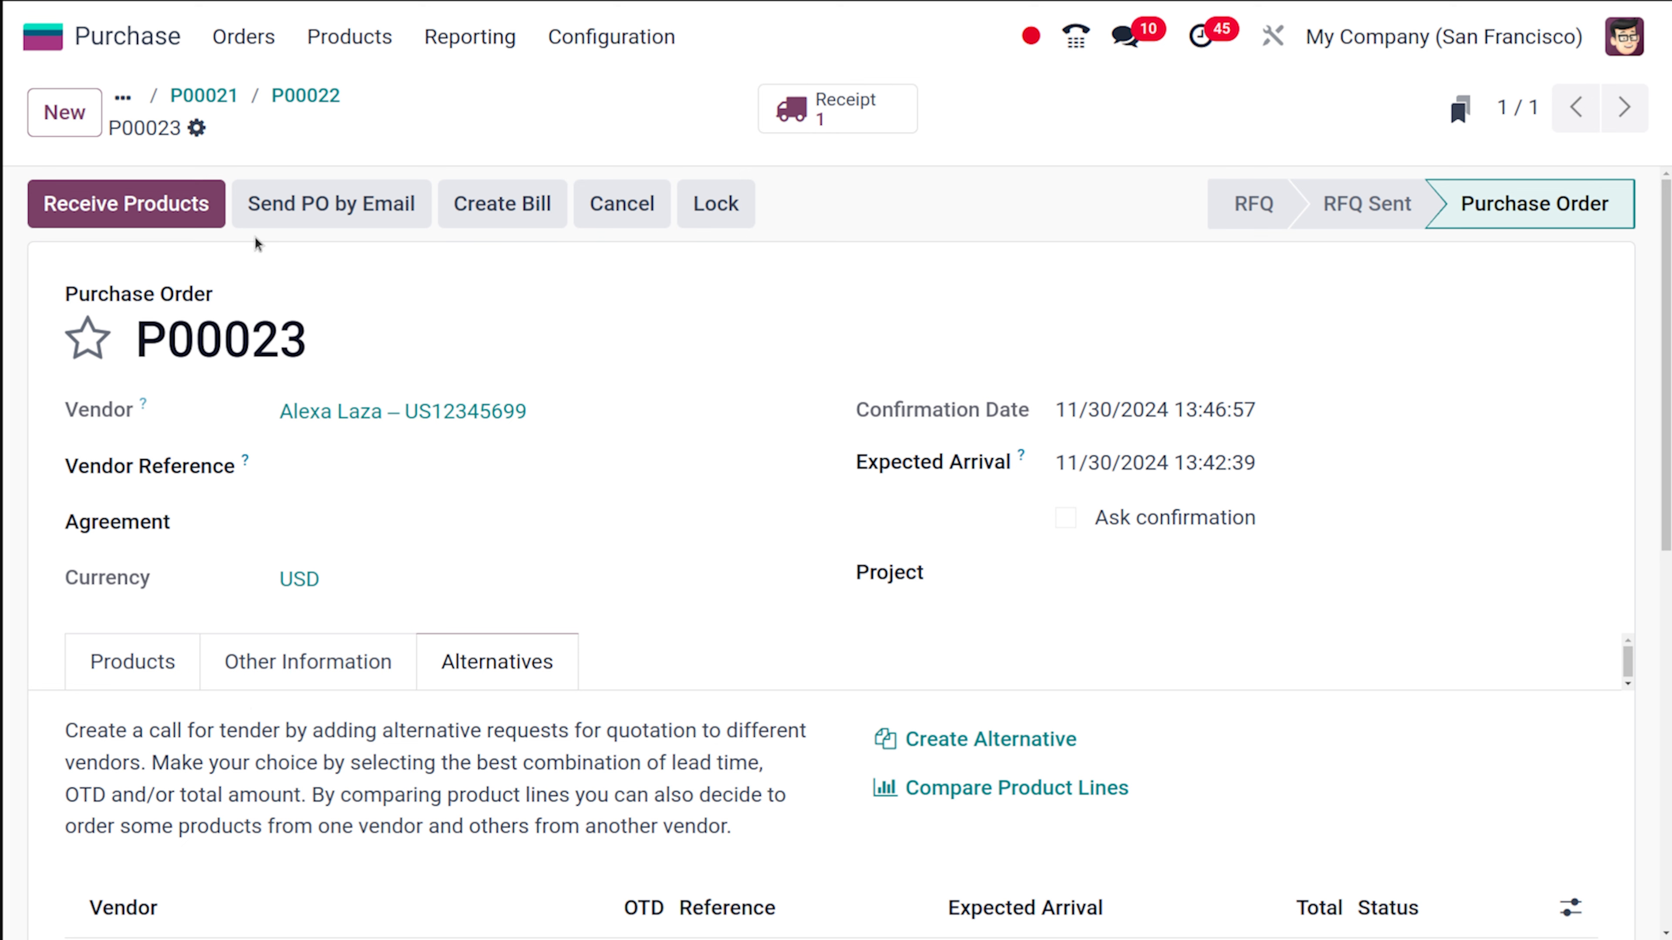
- Receive the ordered Acoustic Bloc Screens by validating the receipt, and return to the purchase order
click(138, 214)
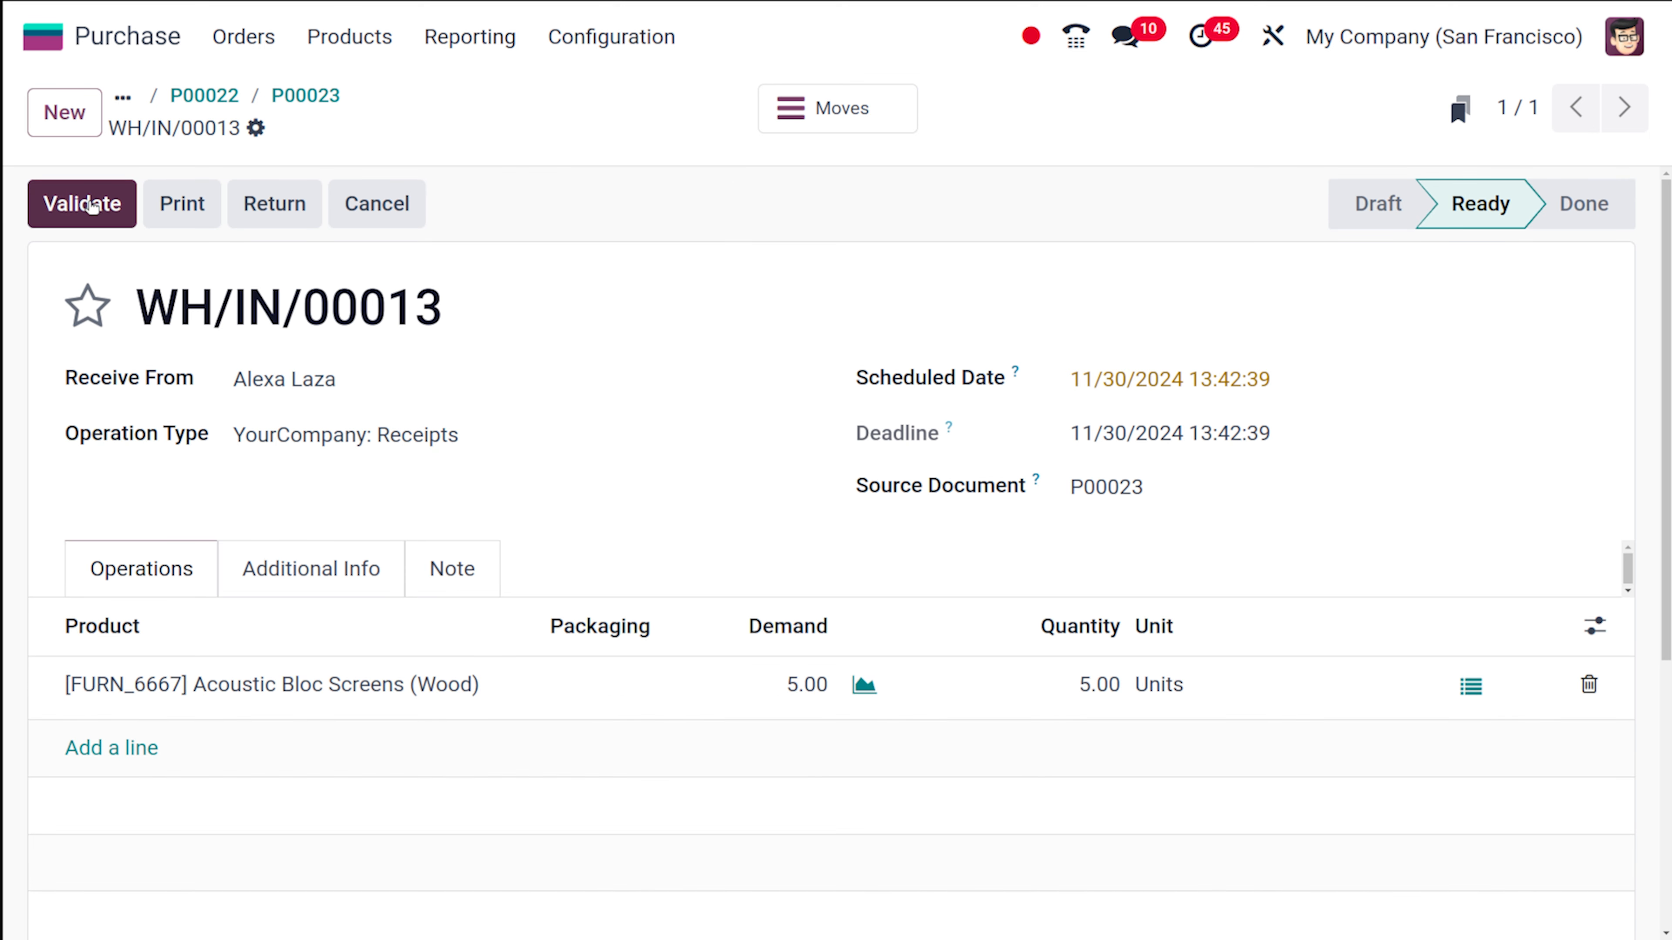
click(90, 204)
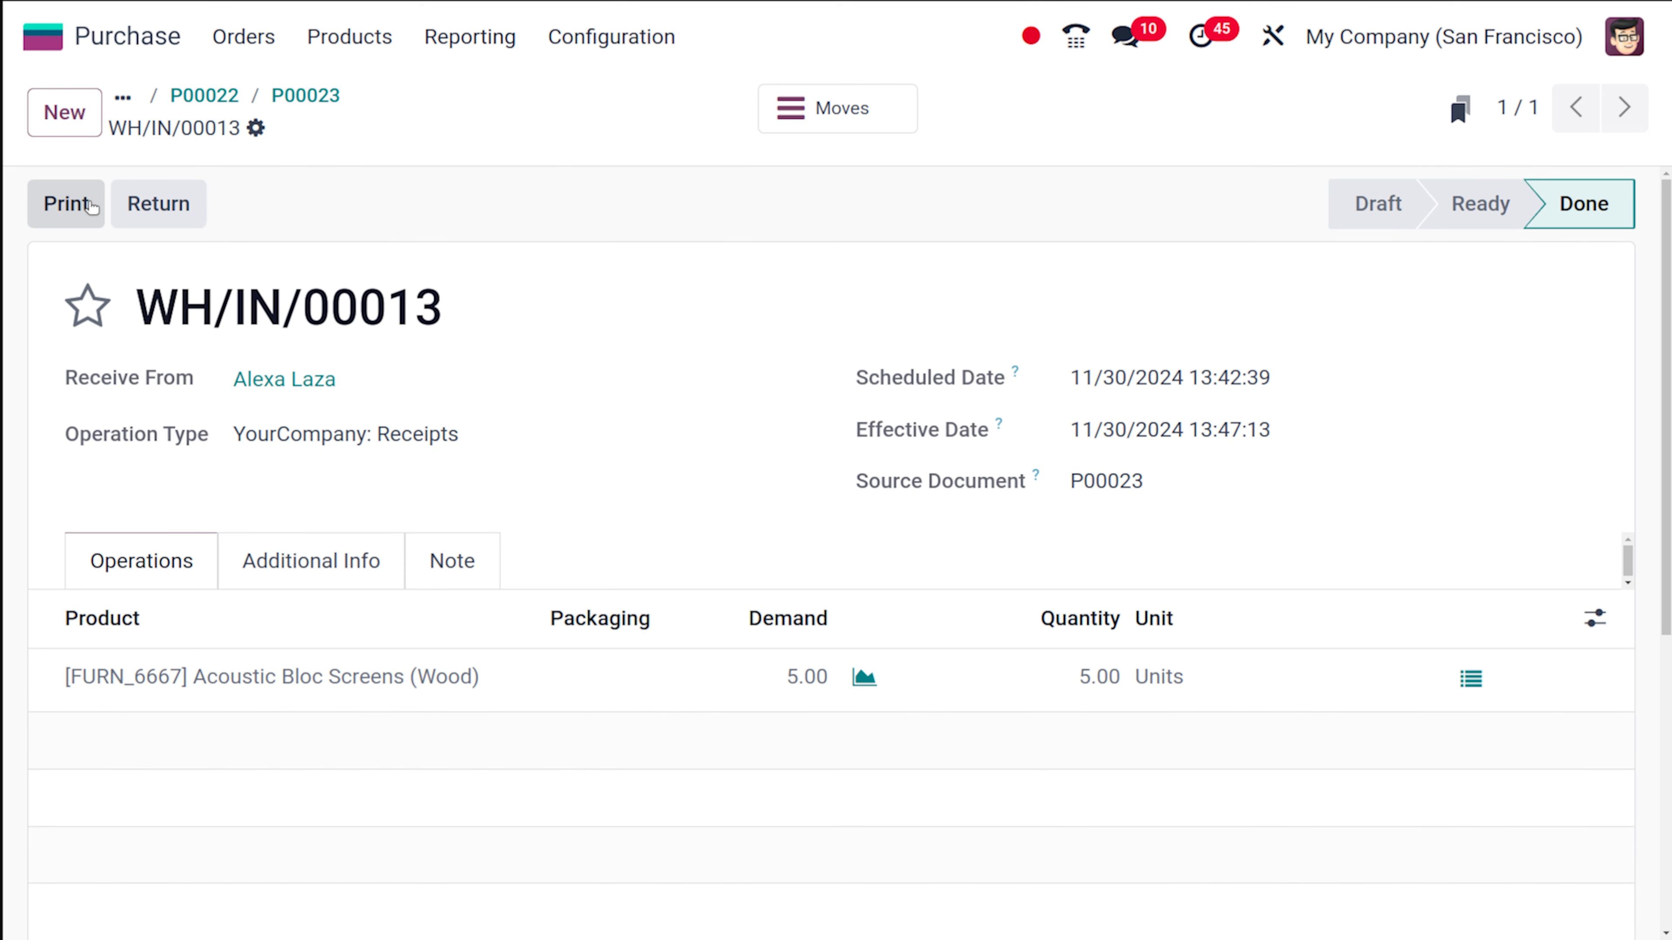
click(302, 106)
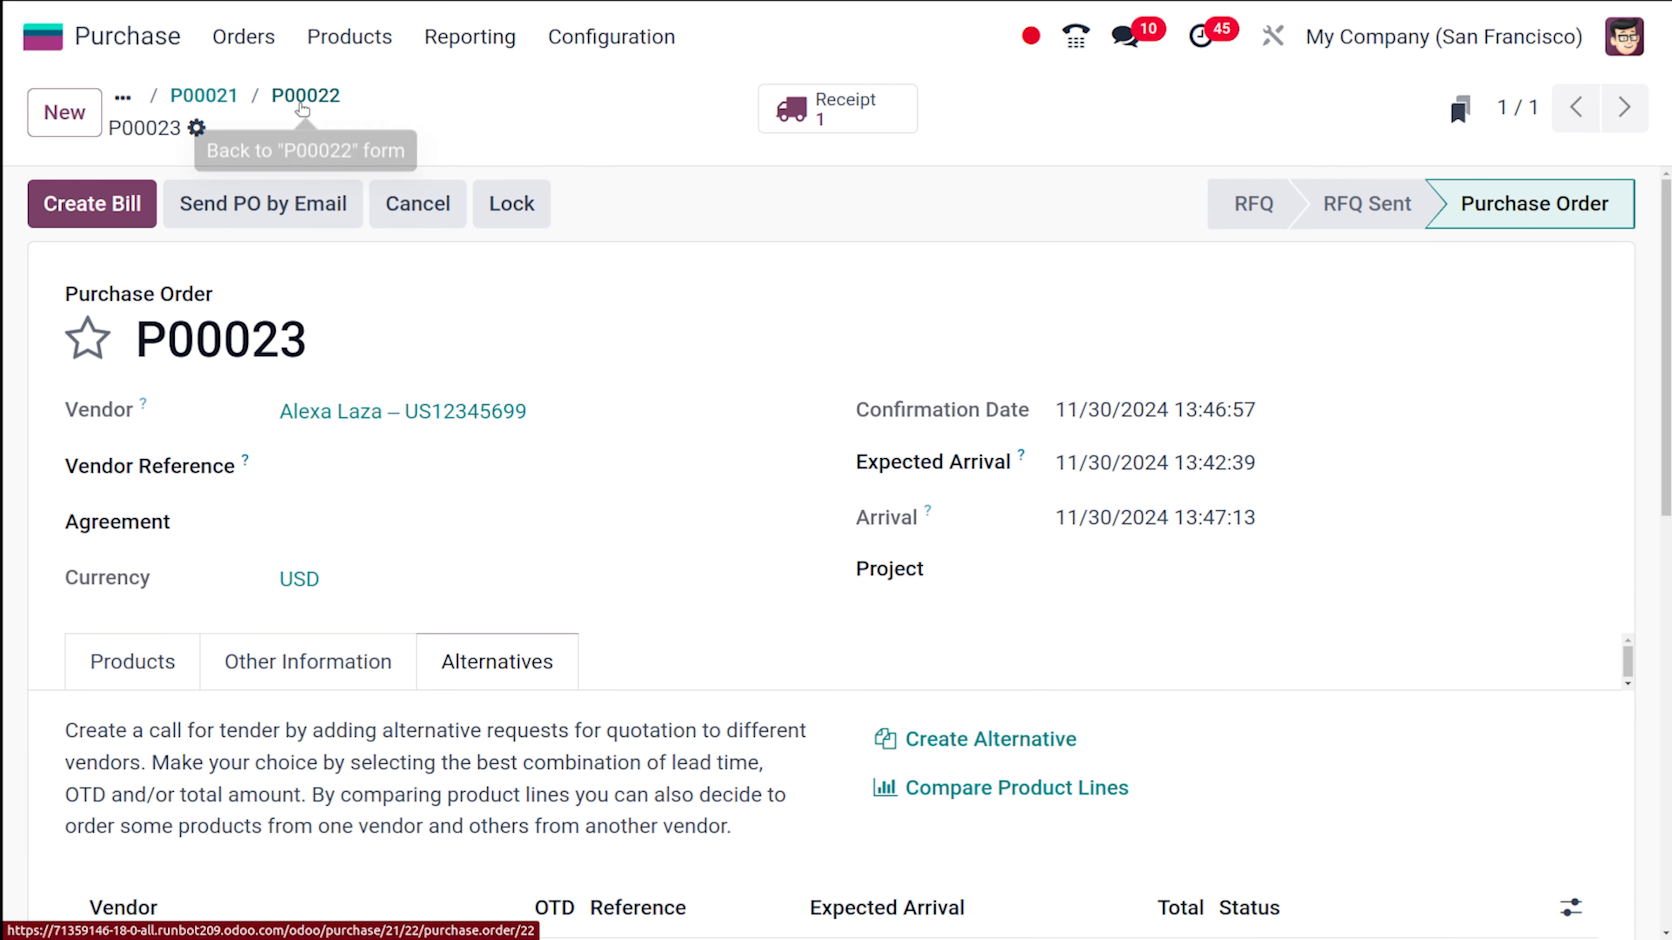
- Create a vendor bill from the purchase order and confirm it with the bill date 11/30/2024
click(78, 200)
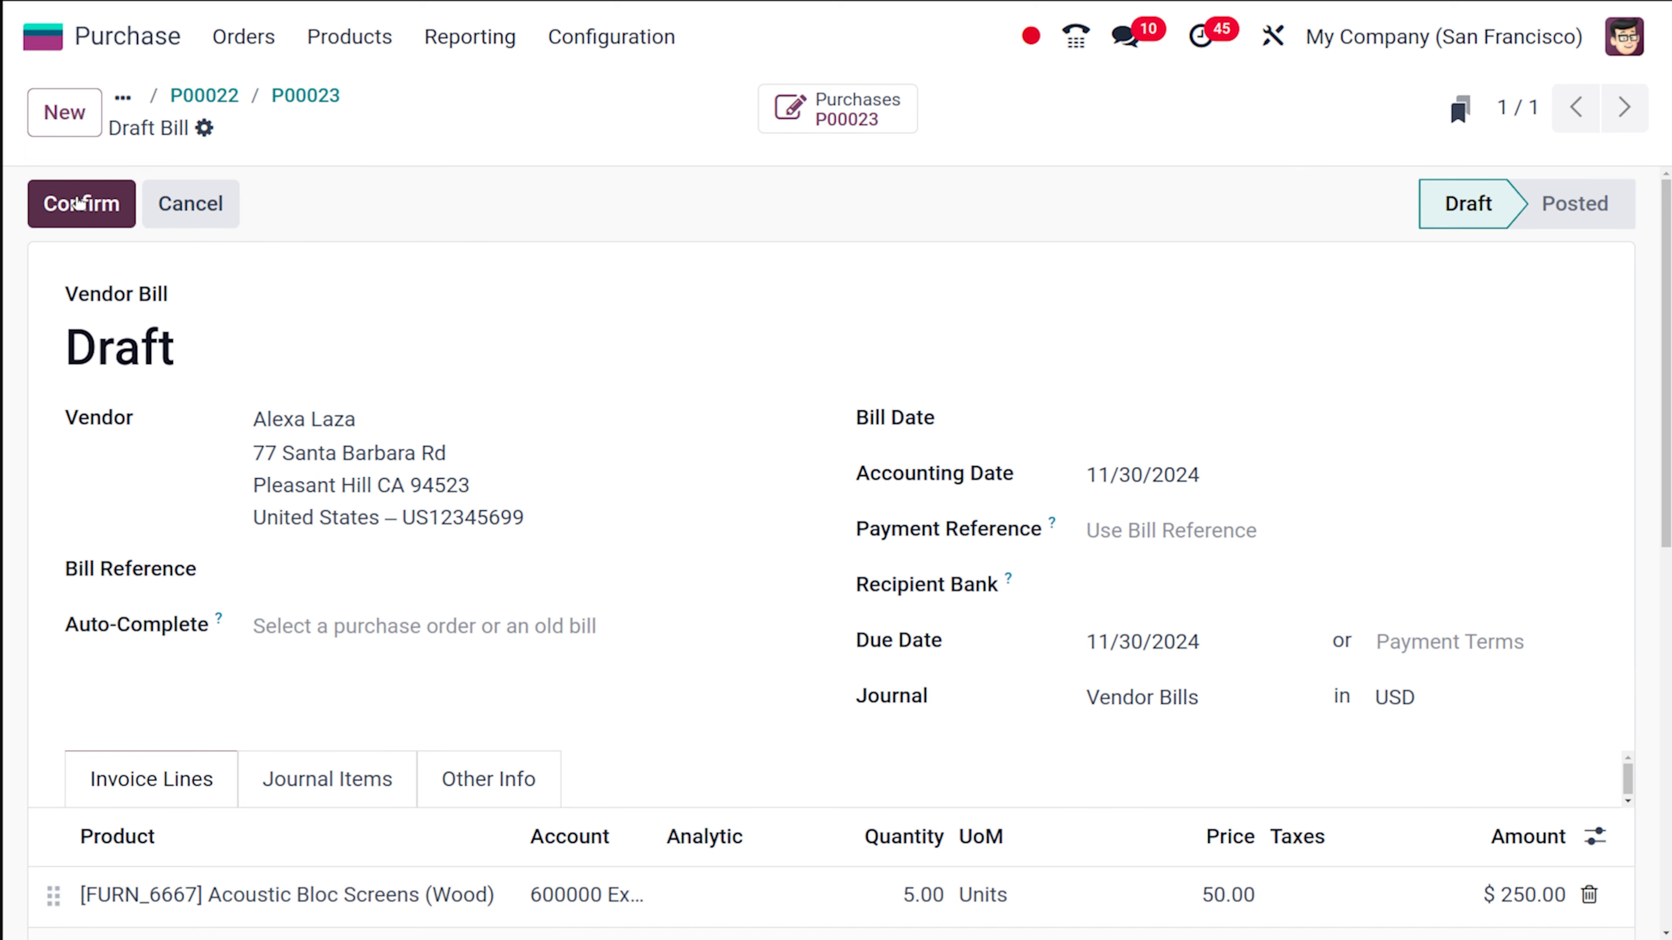
click(78, 201)
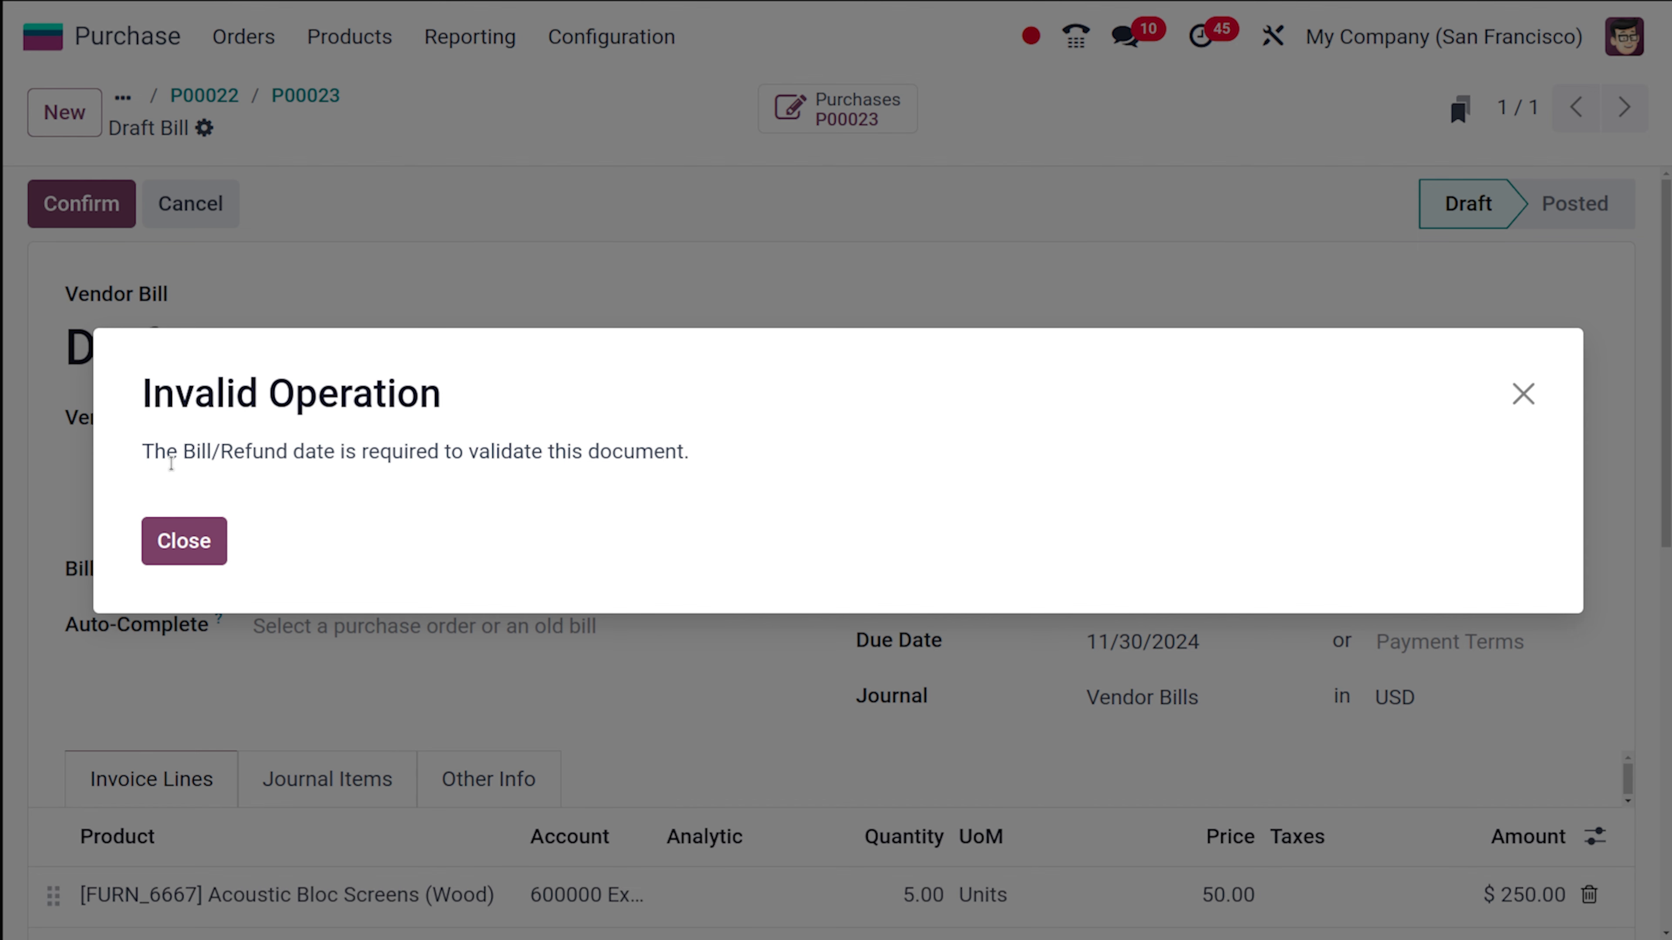
click(176, 541)
click(1240, 422)
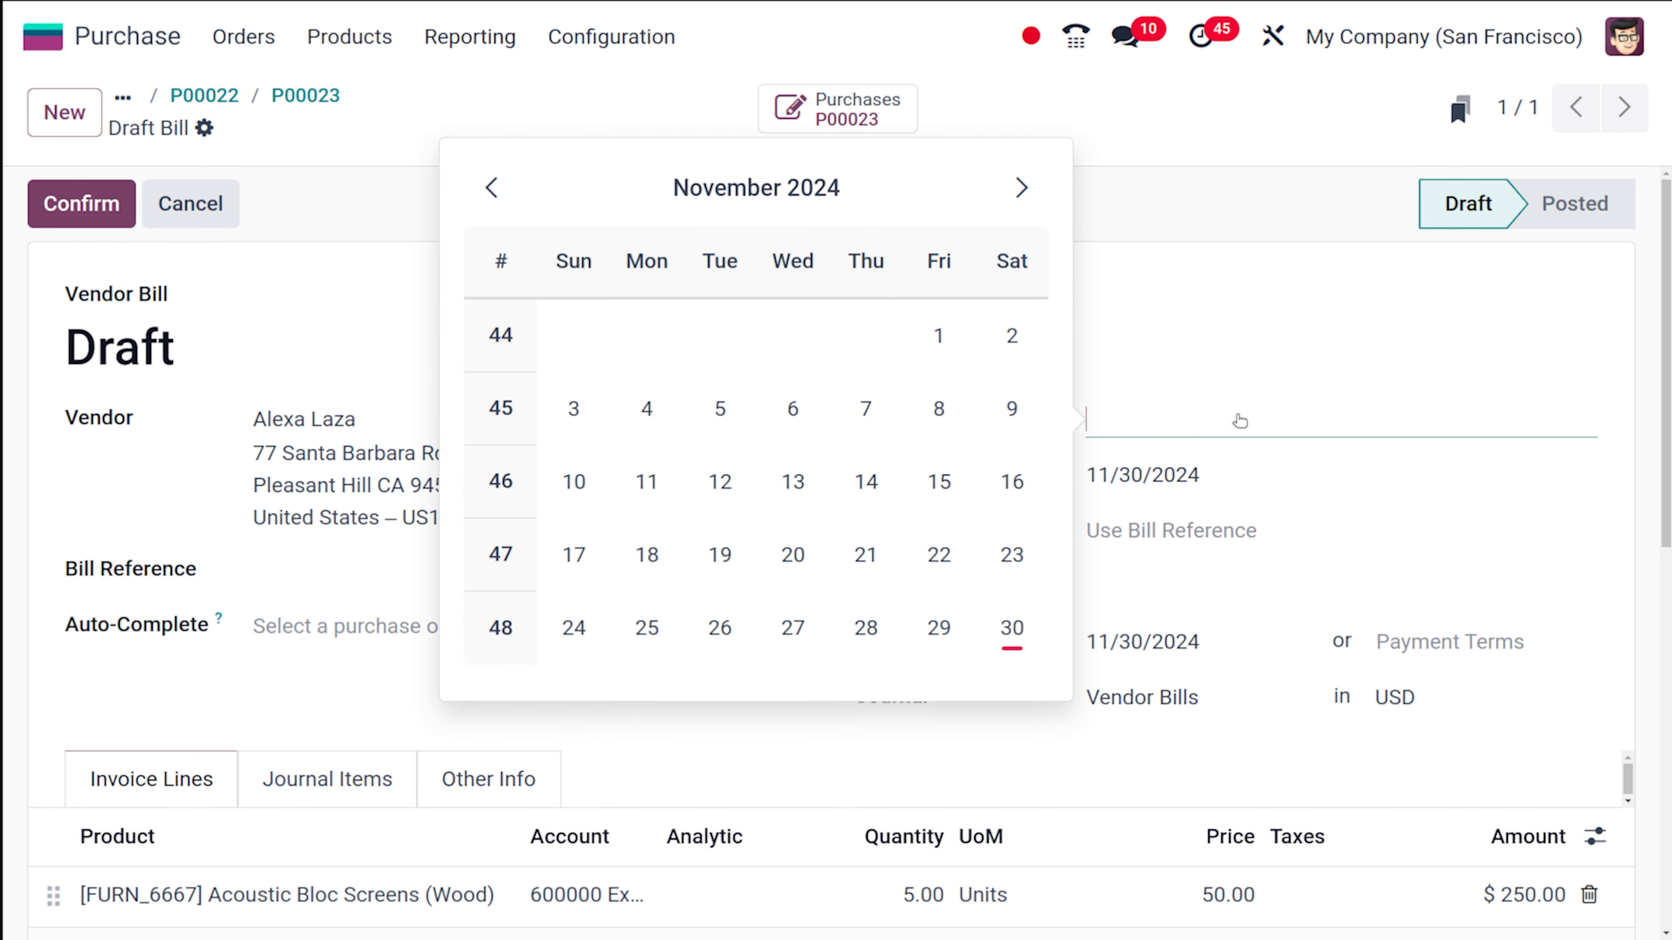
click(1000, 624)
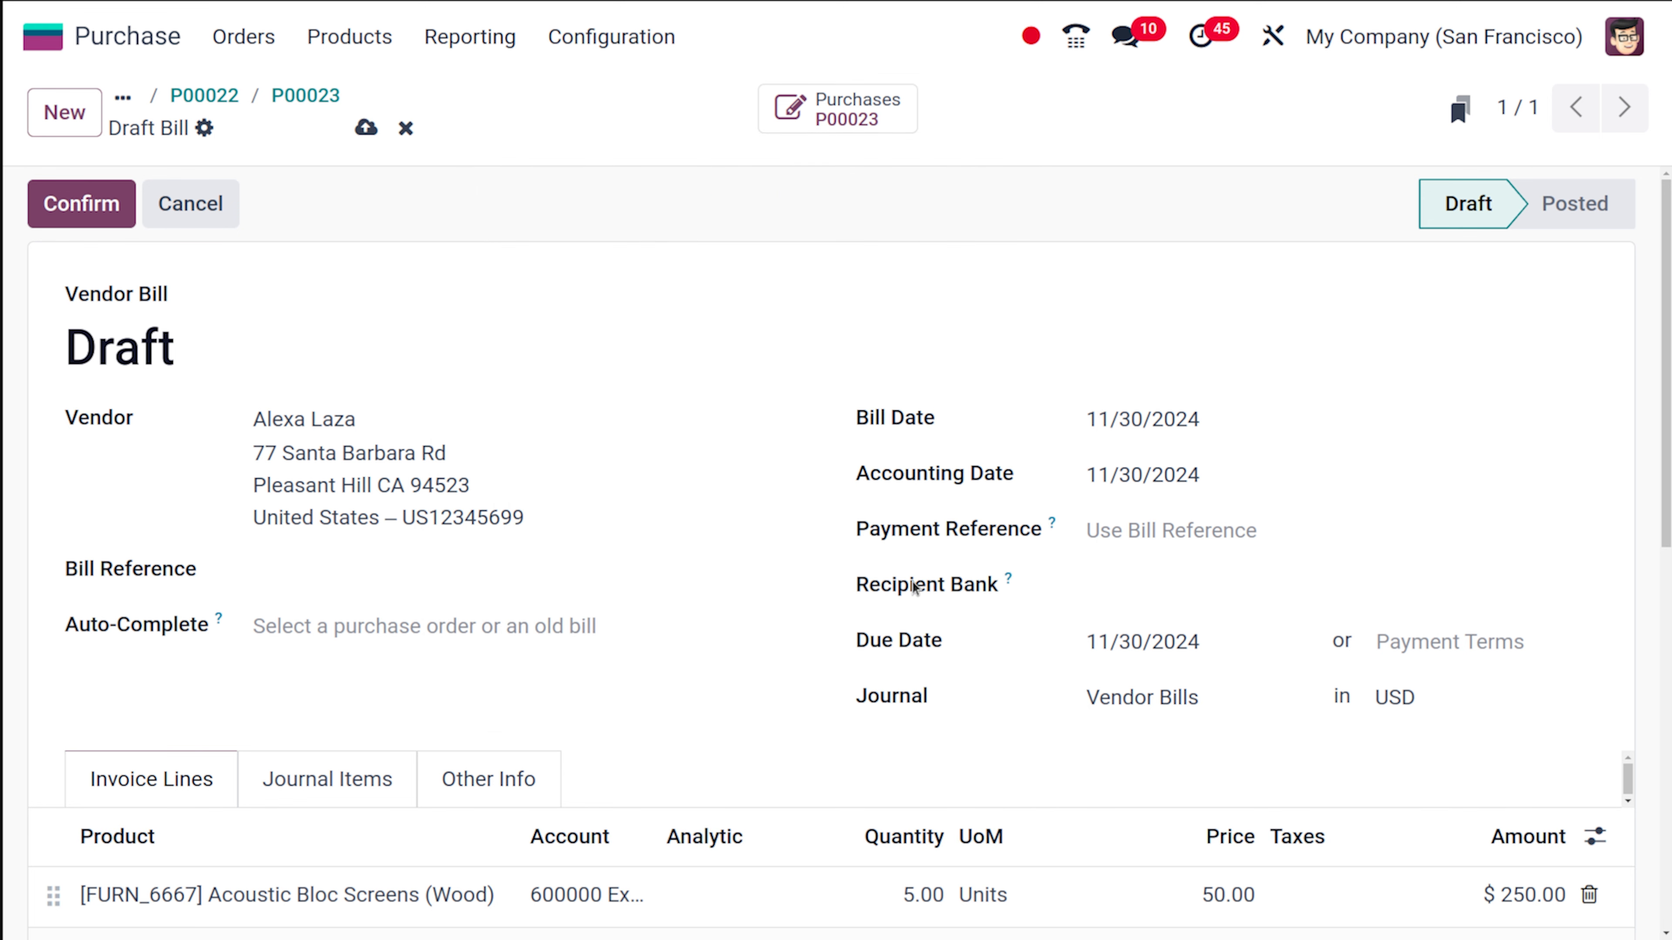
click(66, 204)
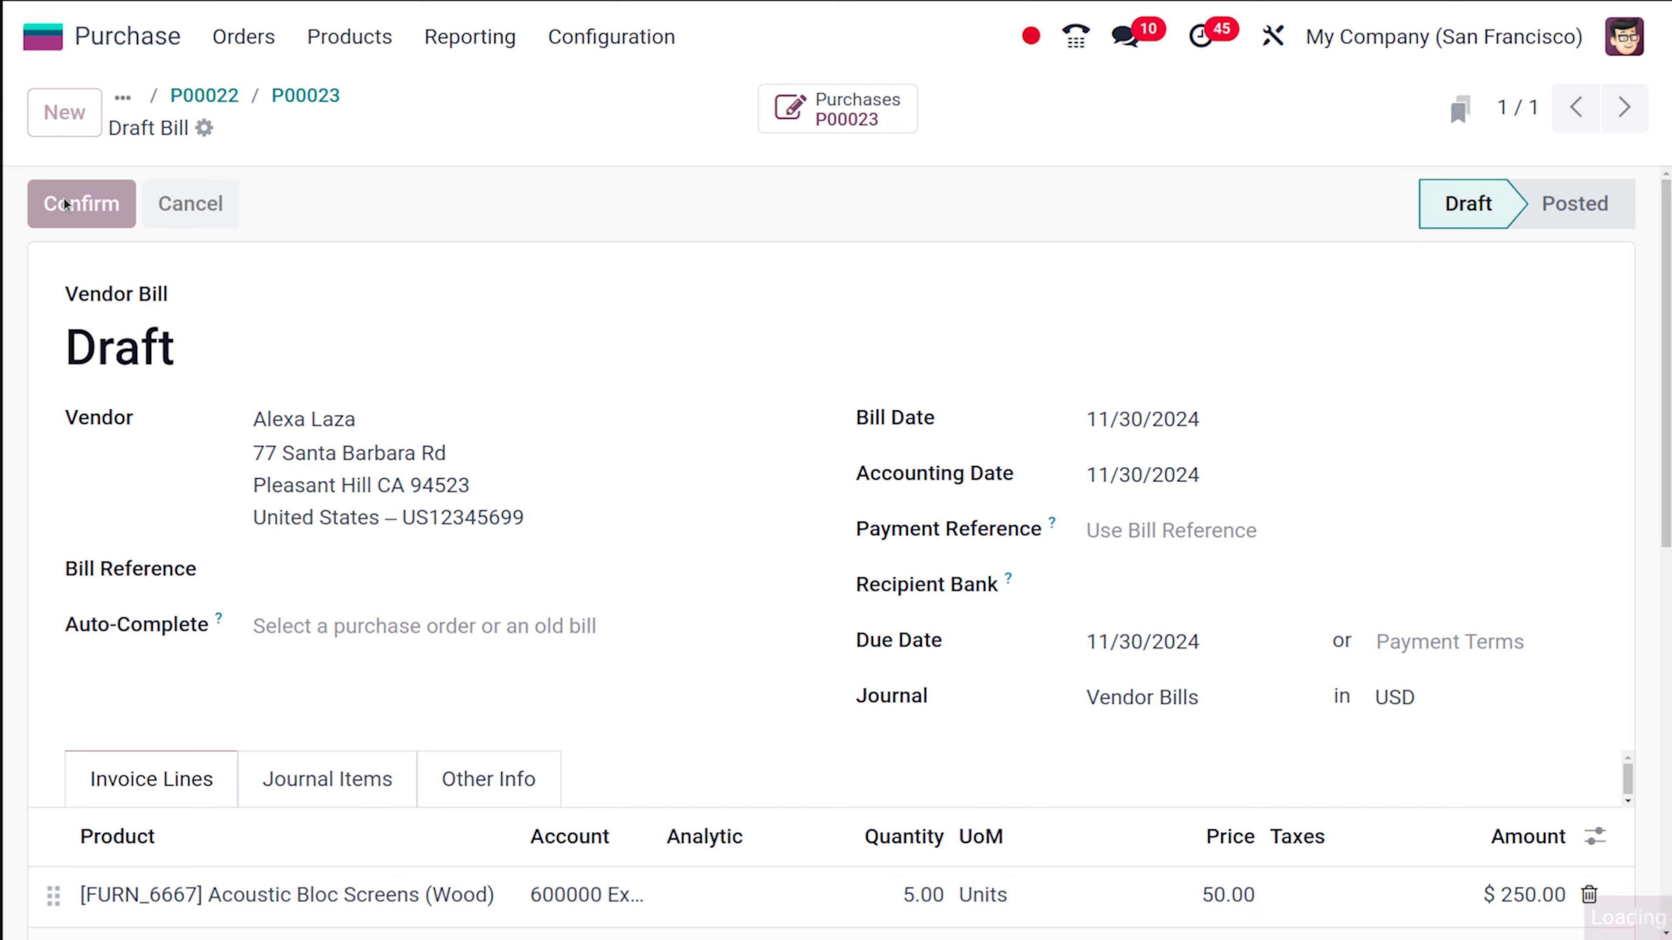
- Register the bill's $250.00 payment through the Bank journal as a Manual Payment, and return to the purchase order
click(64, 204)
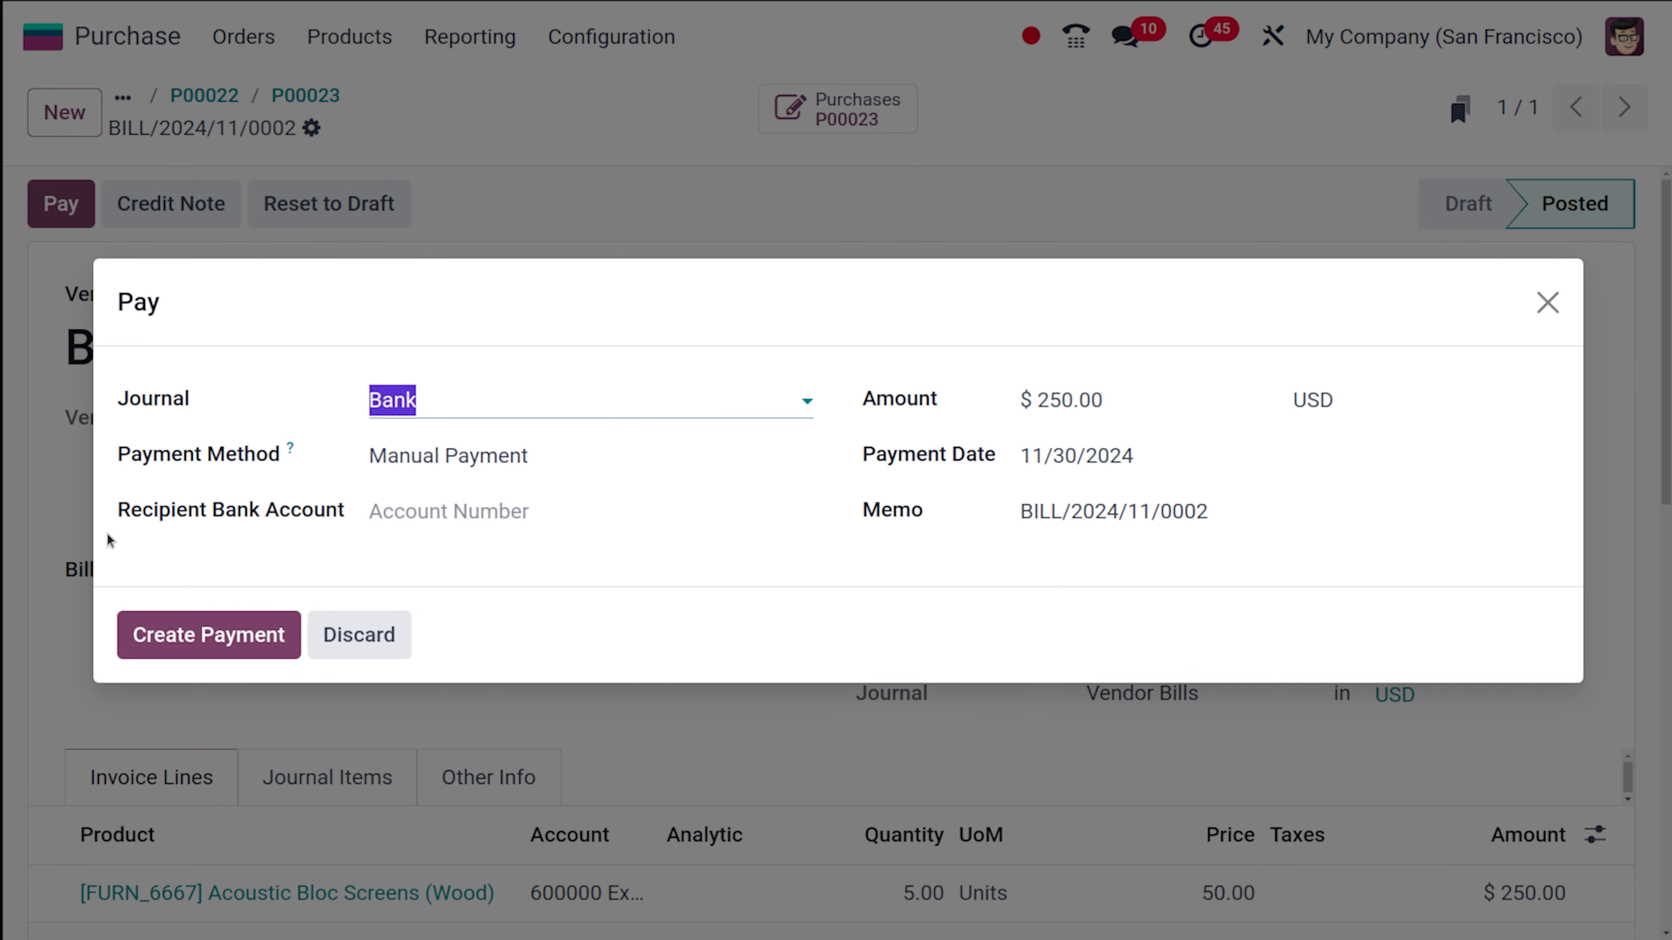
click(216, 648)
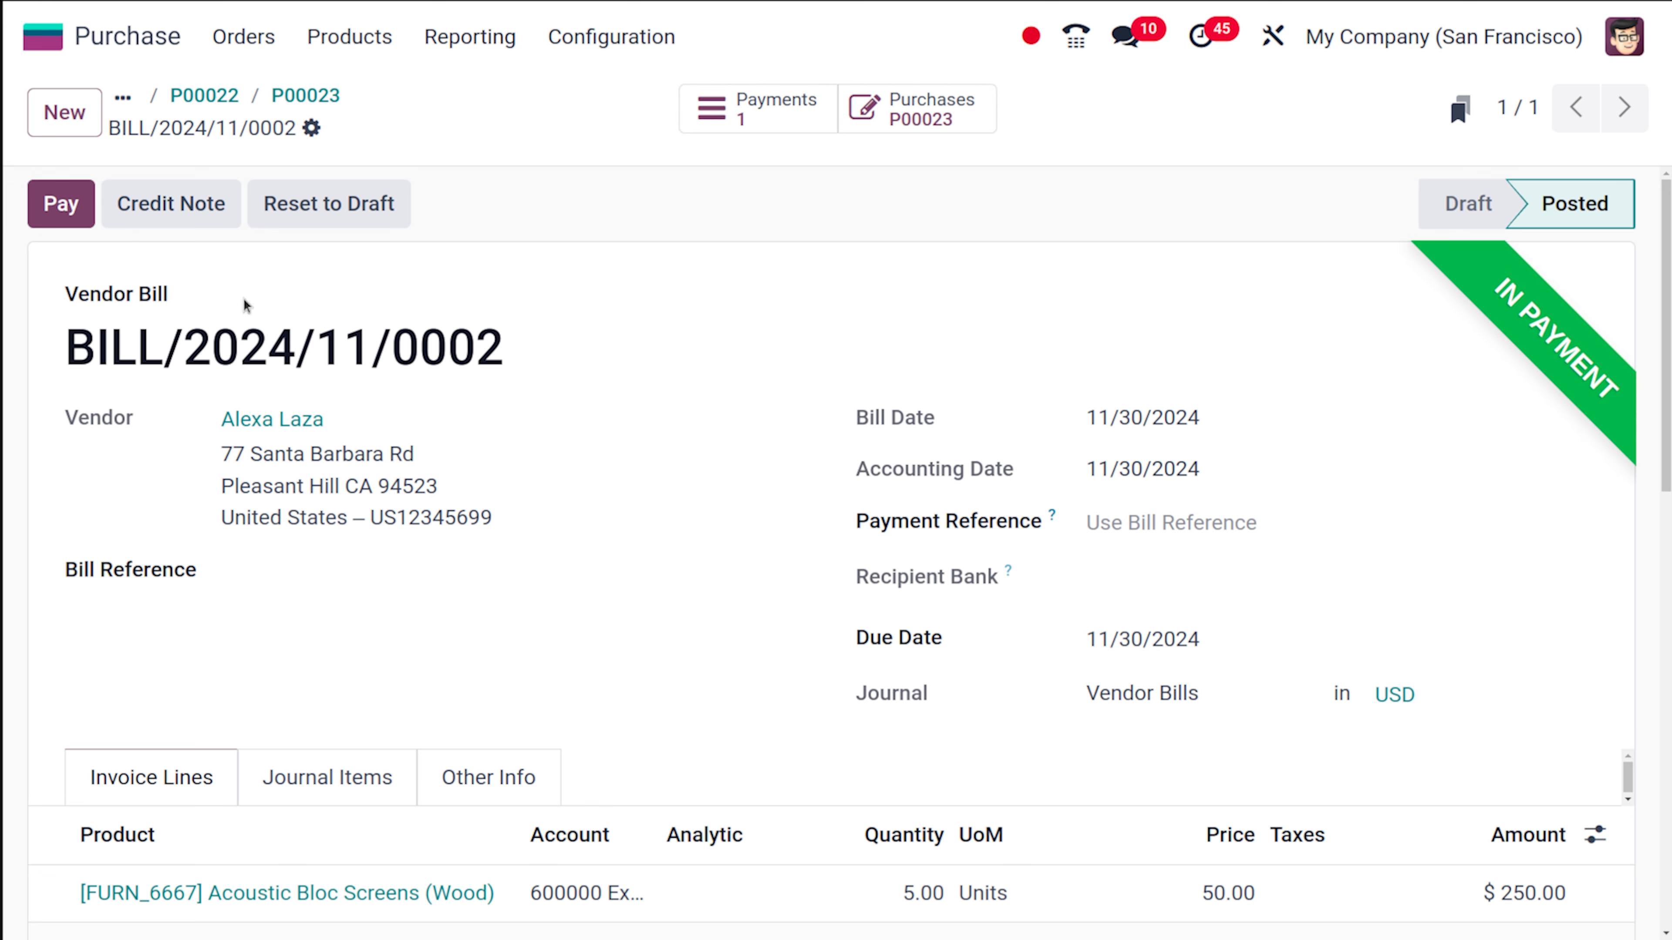
click(317, 92)
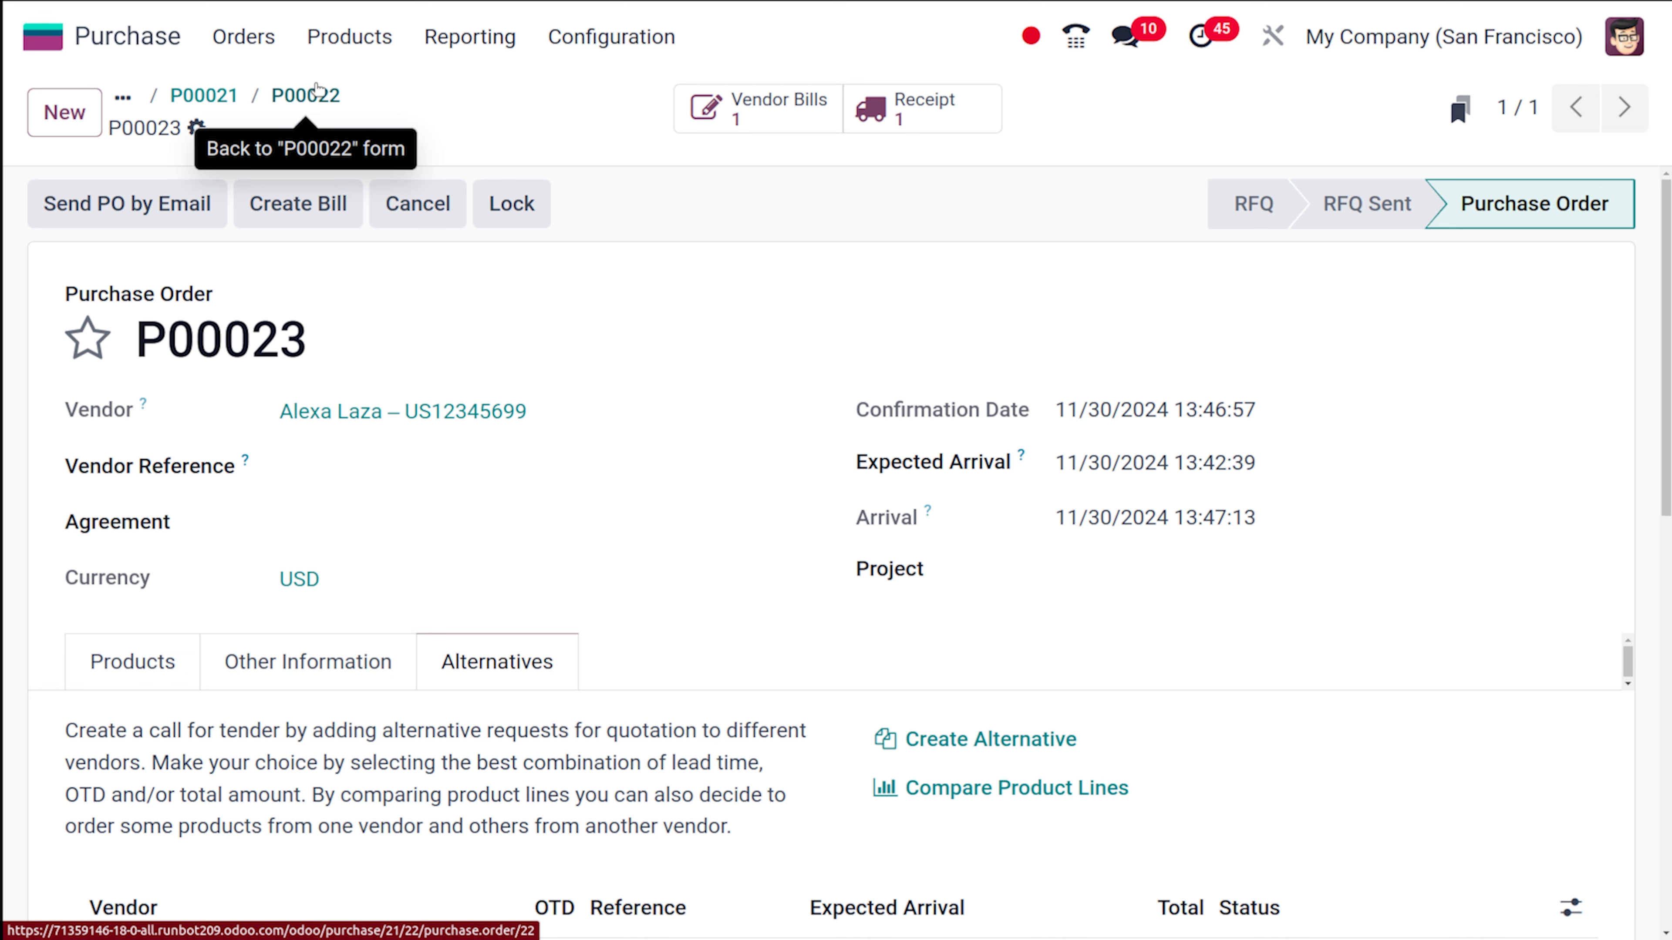